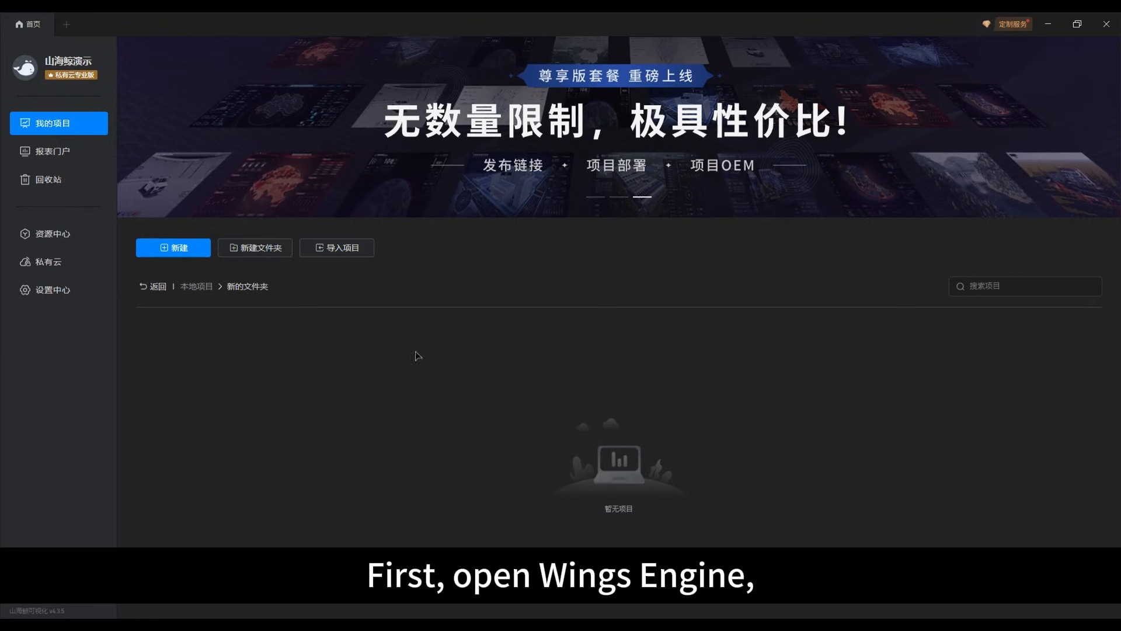
# - Create a new blank dashboard project (空白项目) under 大屏看板 with the name 我的空白项目
pyautogui.click(140, 247)
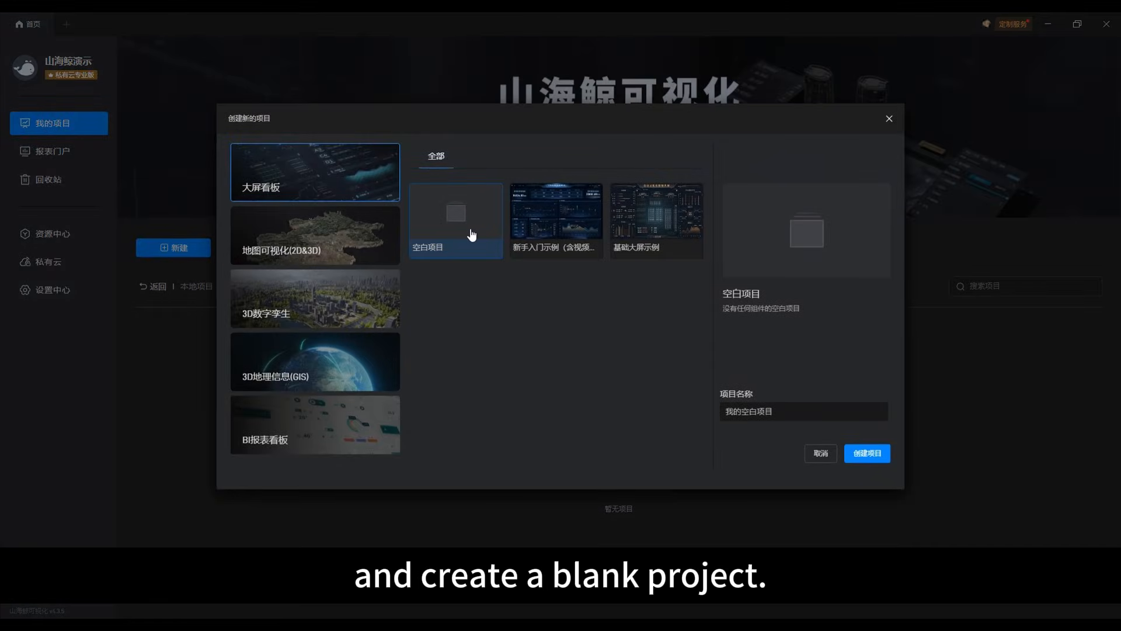
pyautogui.click(865, 455)
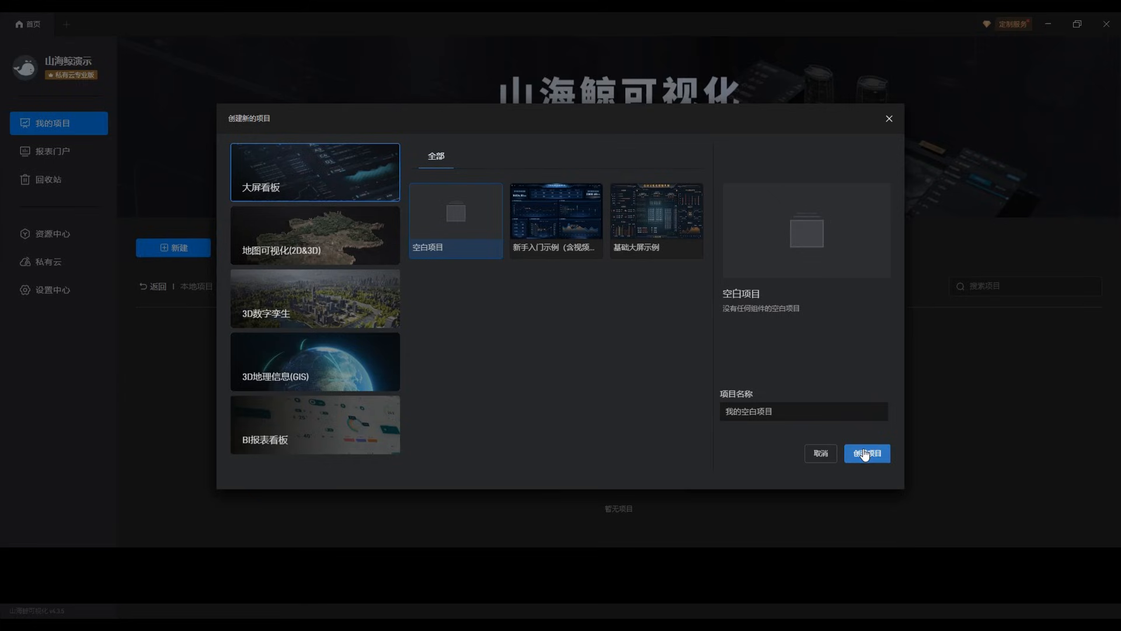
pyautogui.click(866, 453)
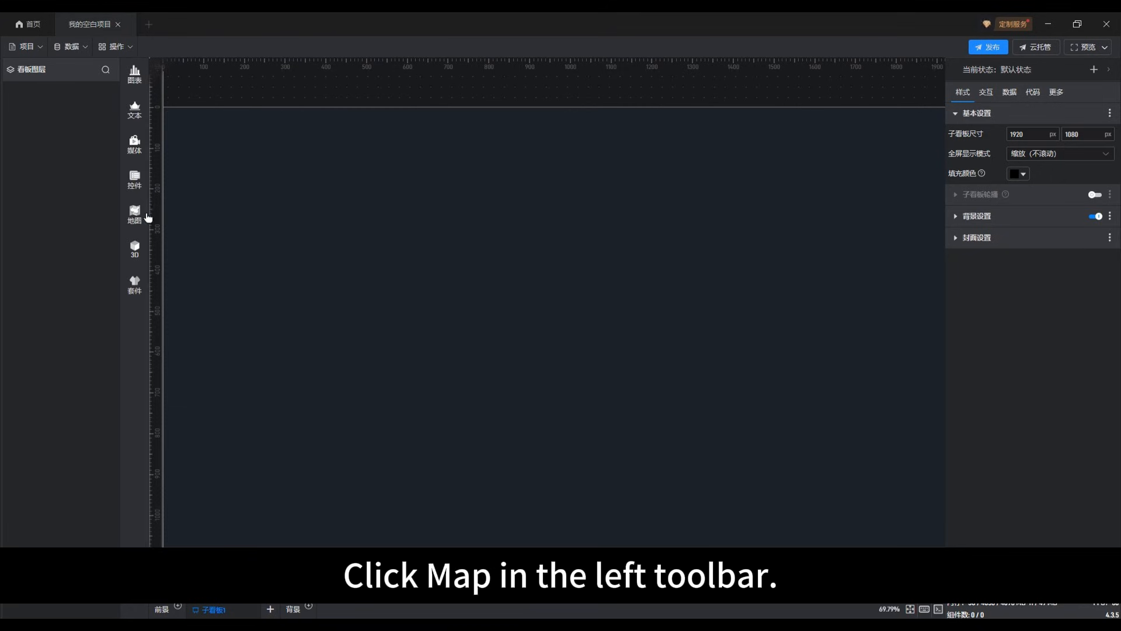
# - Add the GIS电子地图(基础) tile map component to the dashboard canvas
pyautogui.click(146, 218)
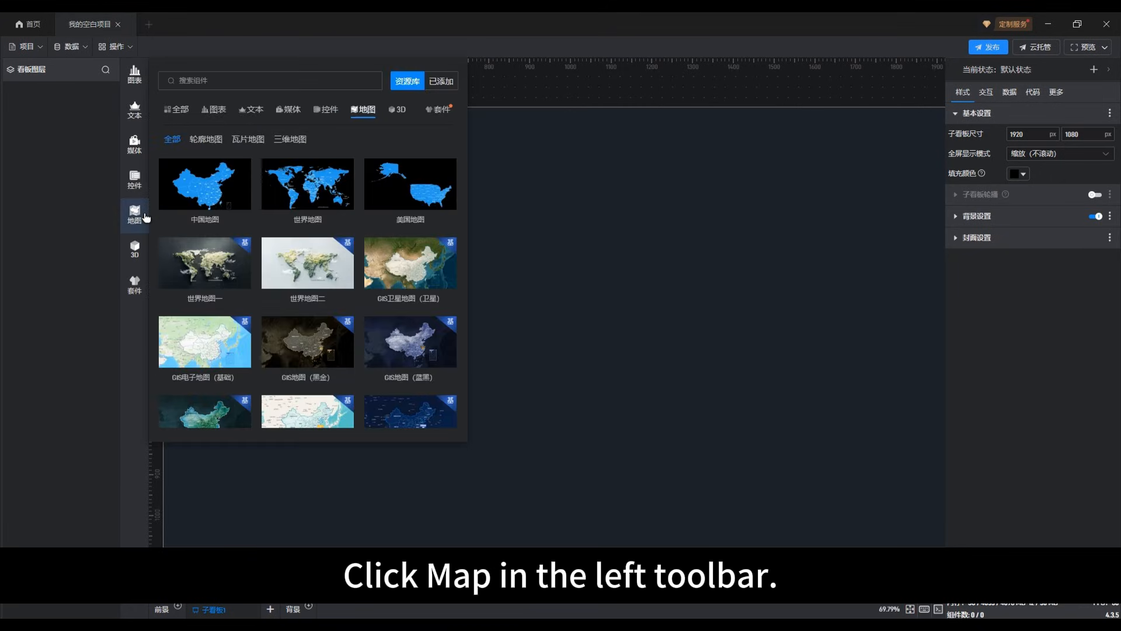
pyautogui.click(253, 141)
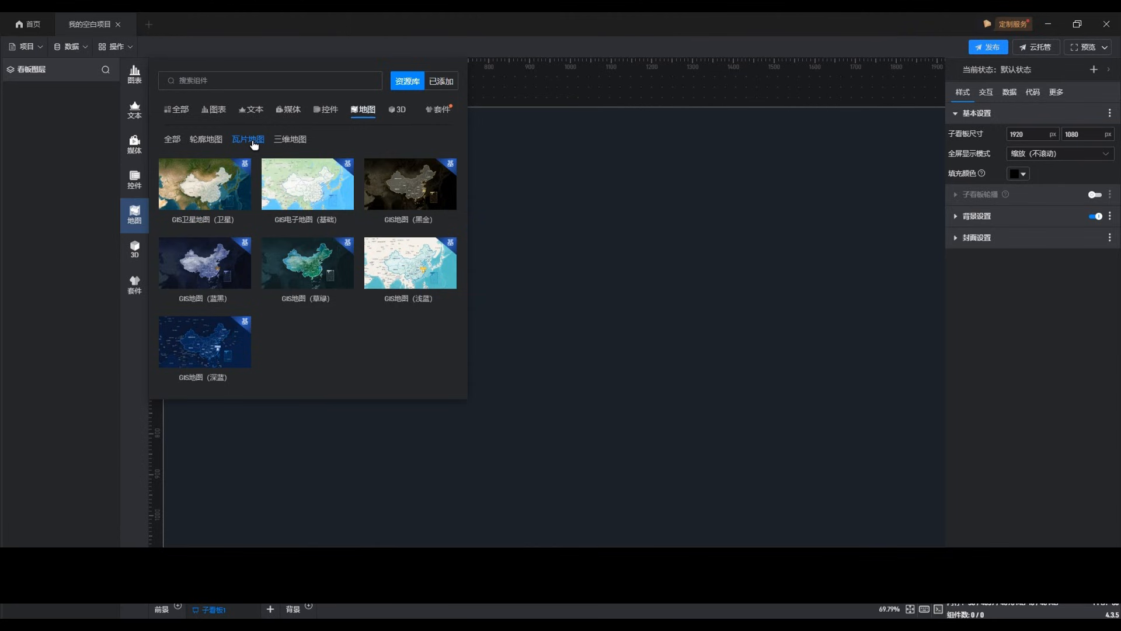
pyautogui.click(324, 197)
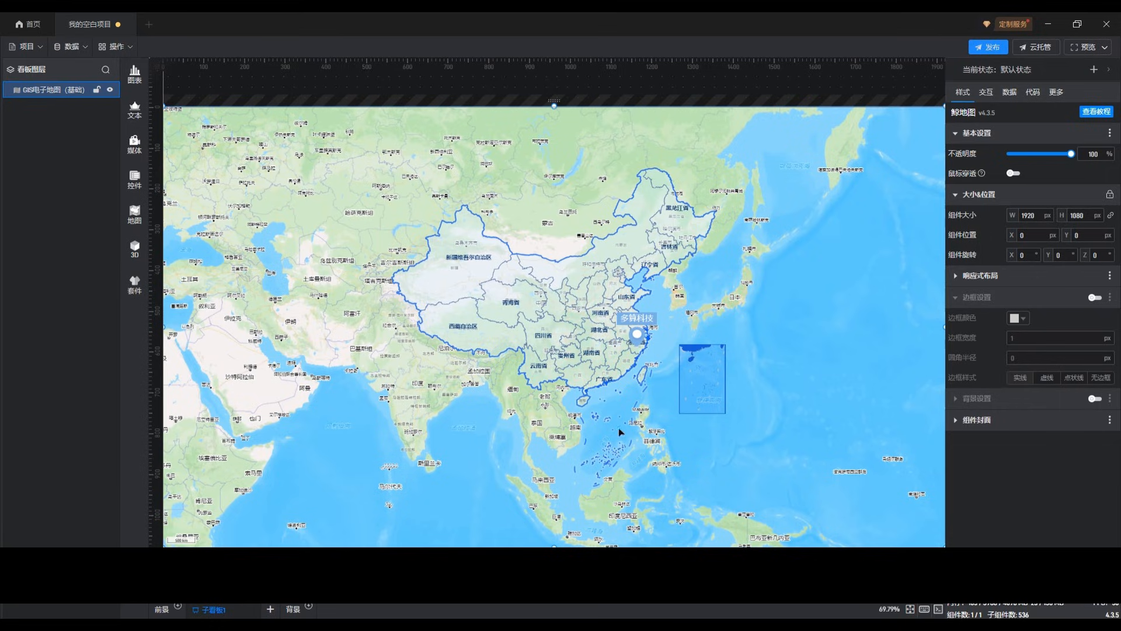
# - Enter the map component's editing mode, dismiss the notice, and look through the service, plotting and surveying templates
pyautogui.doubleClick(668, 422)
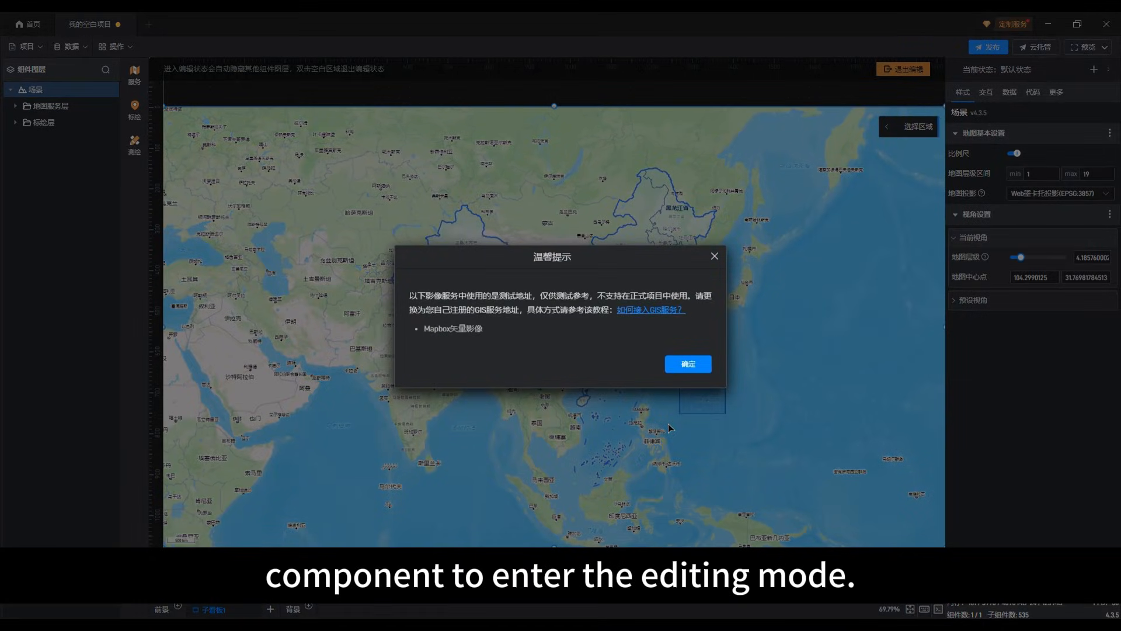
pyautogui.click(681, 365)
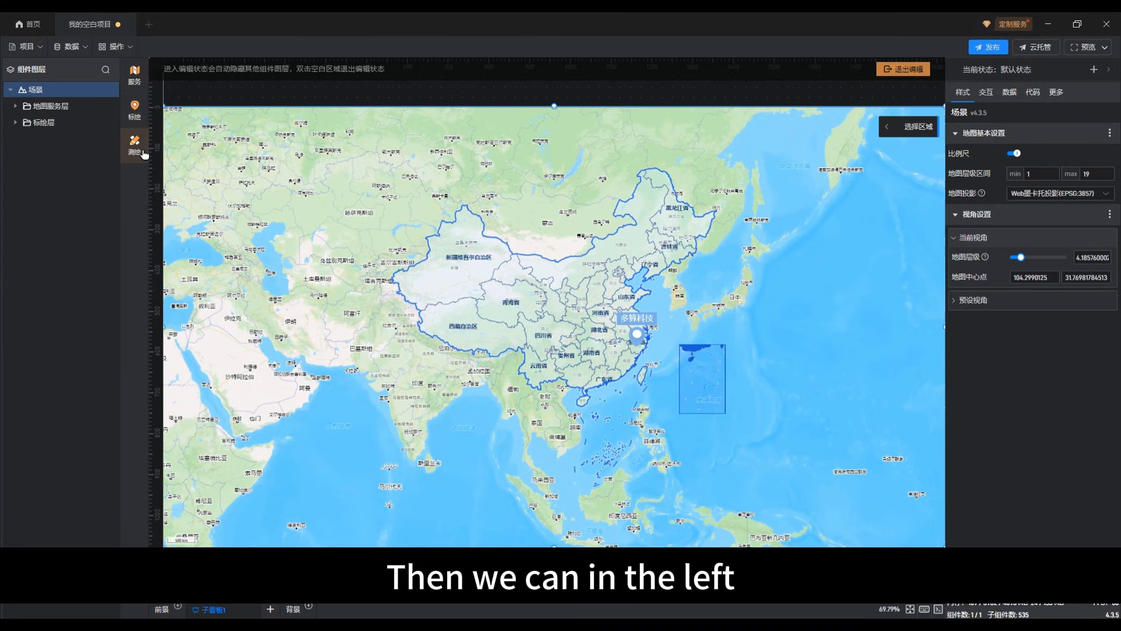
pyautogui.click(135, 75)
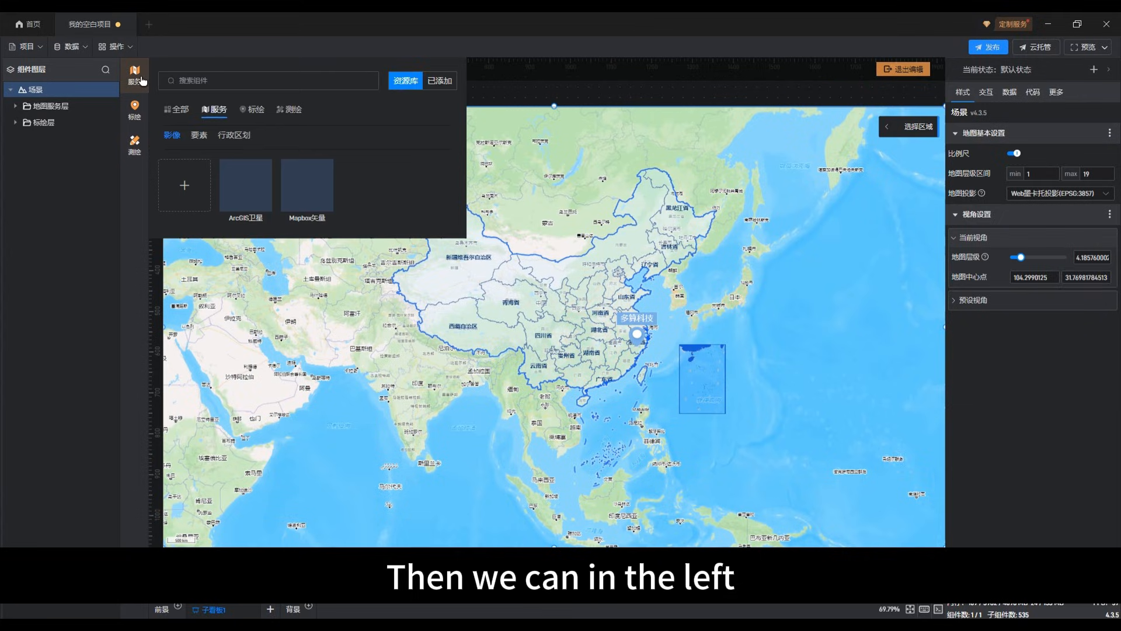
pyautogui.click(141, 116)
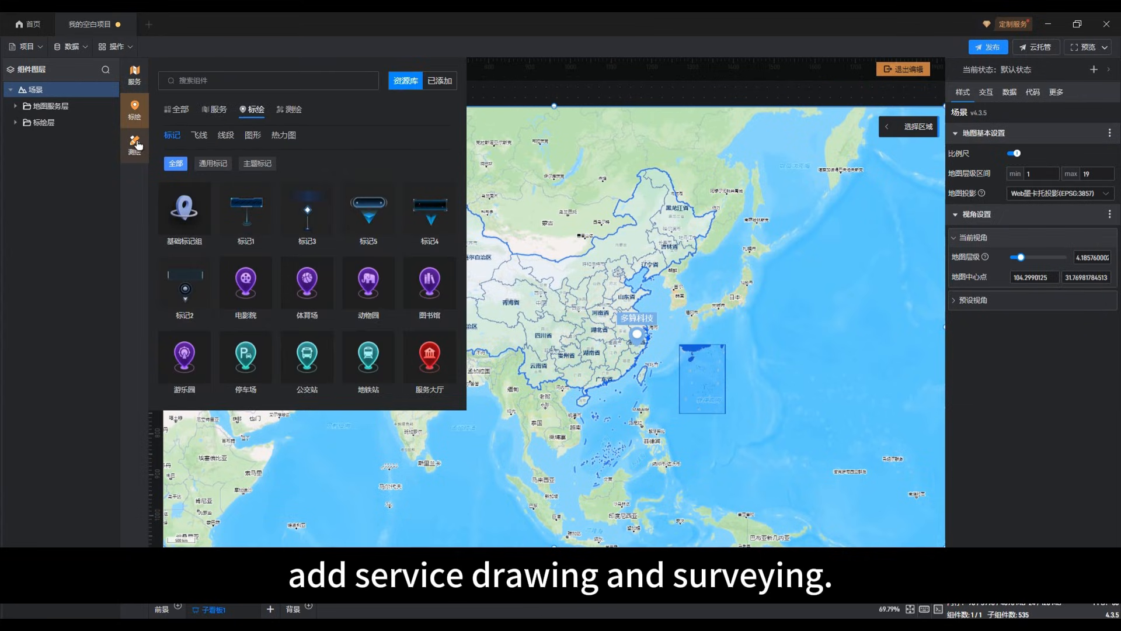
pyautogui.click(137, 148)
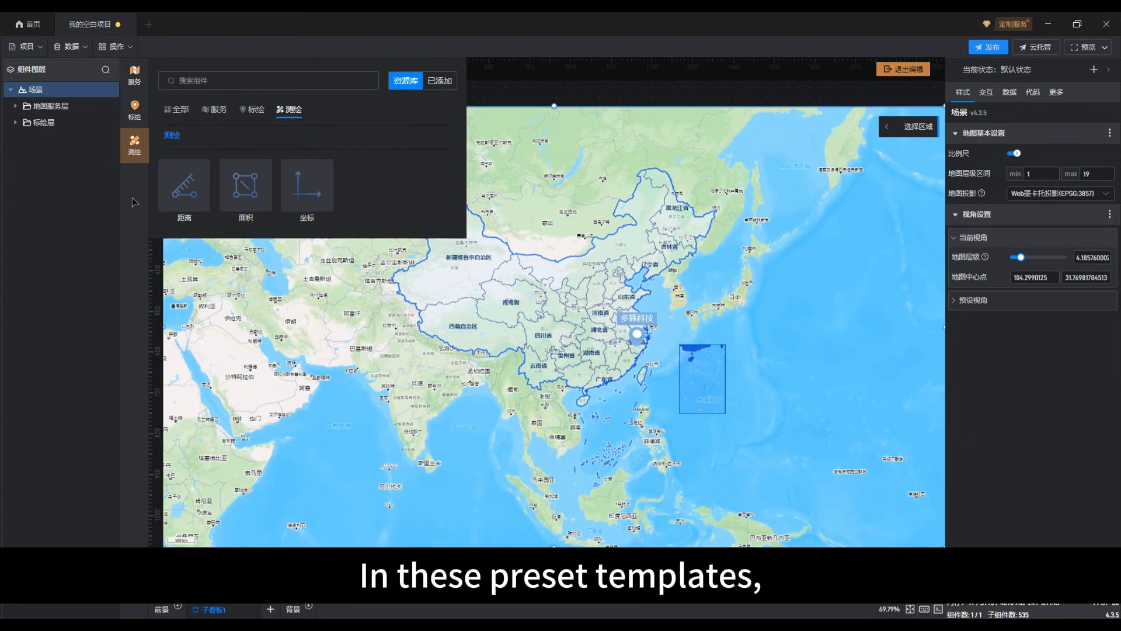
# - Expand the map service layer (地图服务层) and plotting layer (标绘层) to examine their contents, and exit the map's editing mode
pyautogui.click(43, 110)
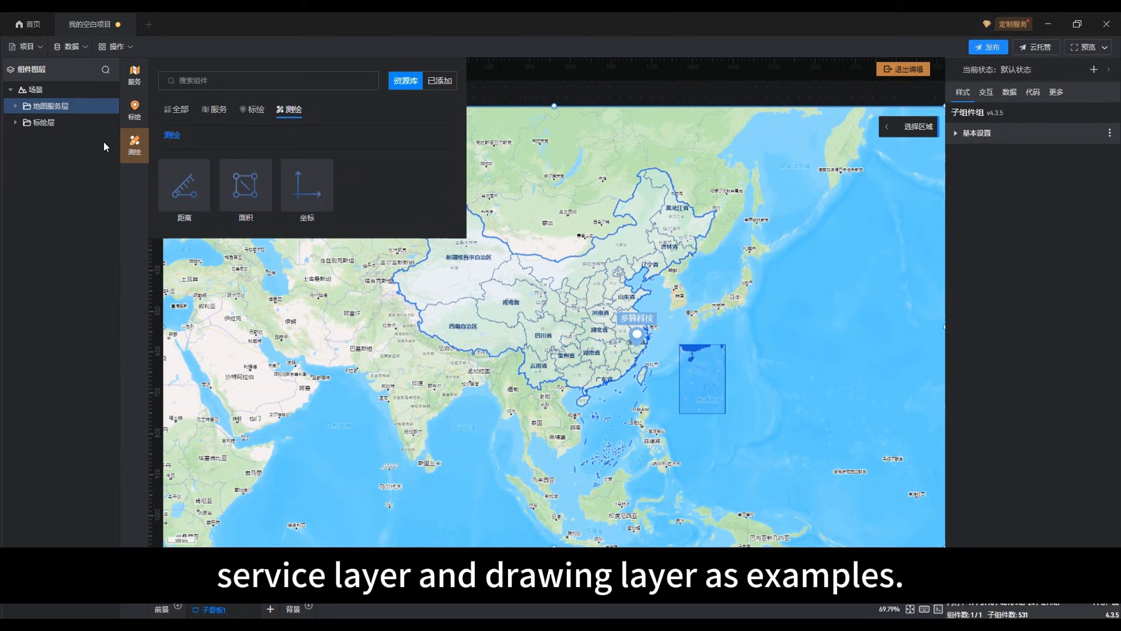
pyautogui.click(17, 107)
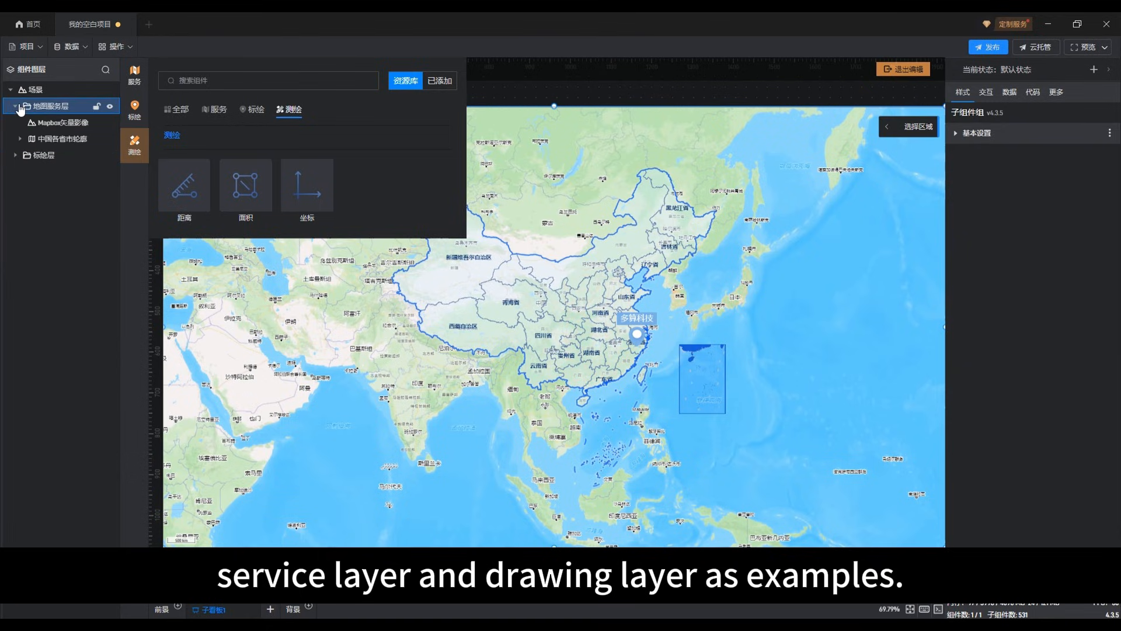
pyautogui.click(16, 156)
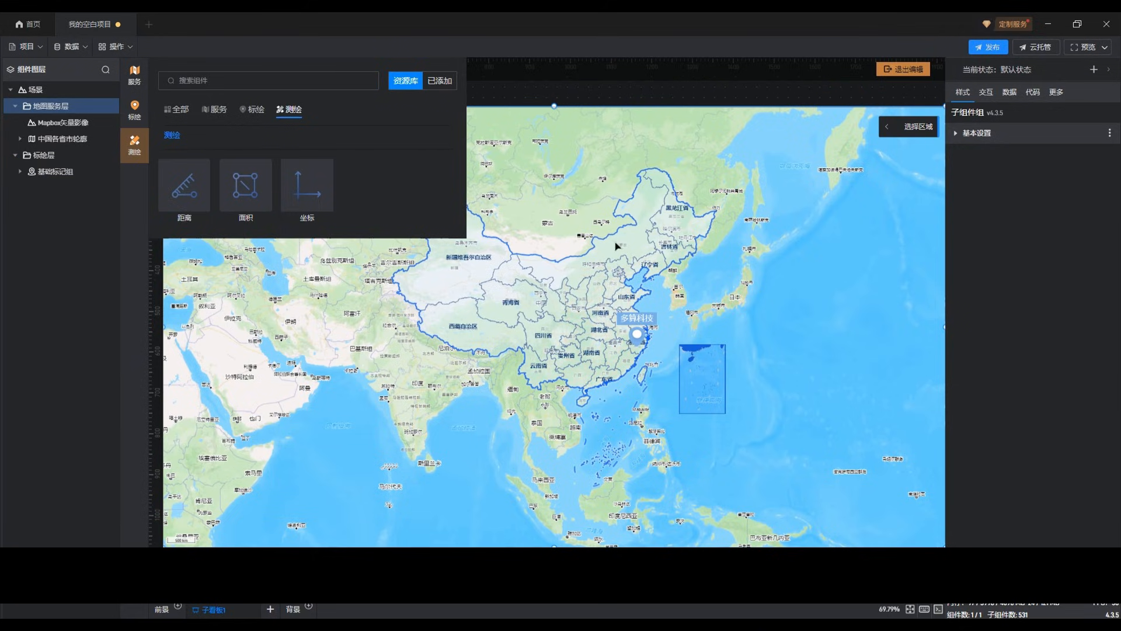
pyautogui.click(770, 338)
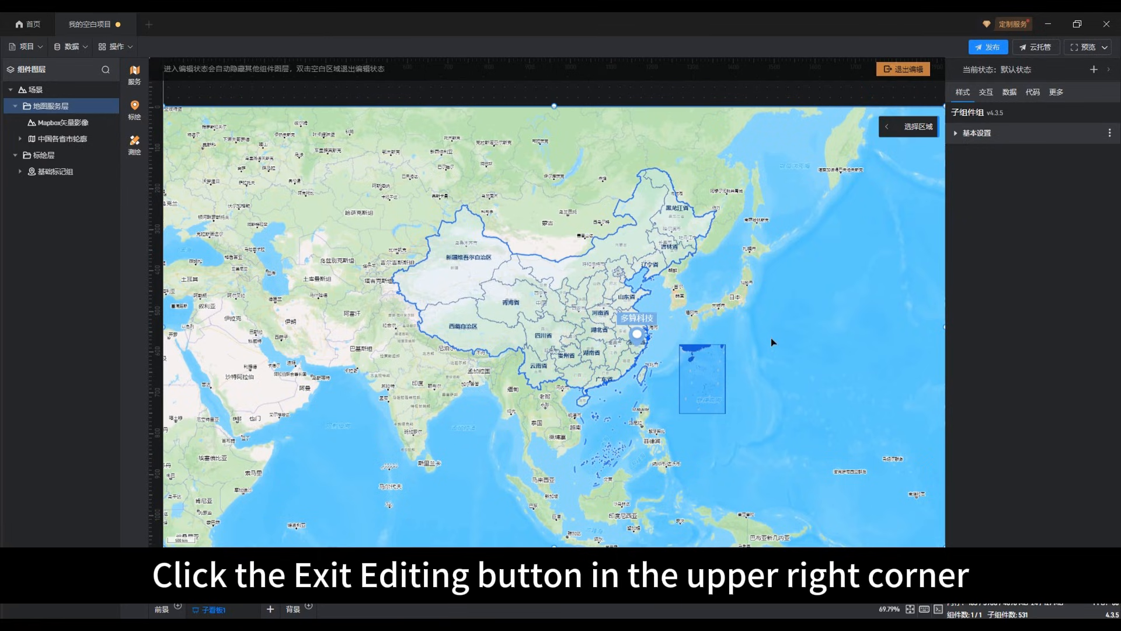
pyautogui.click(897, 68)
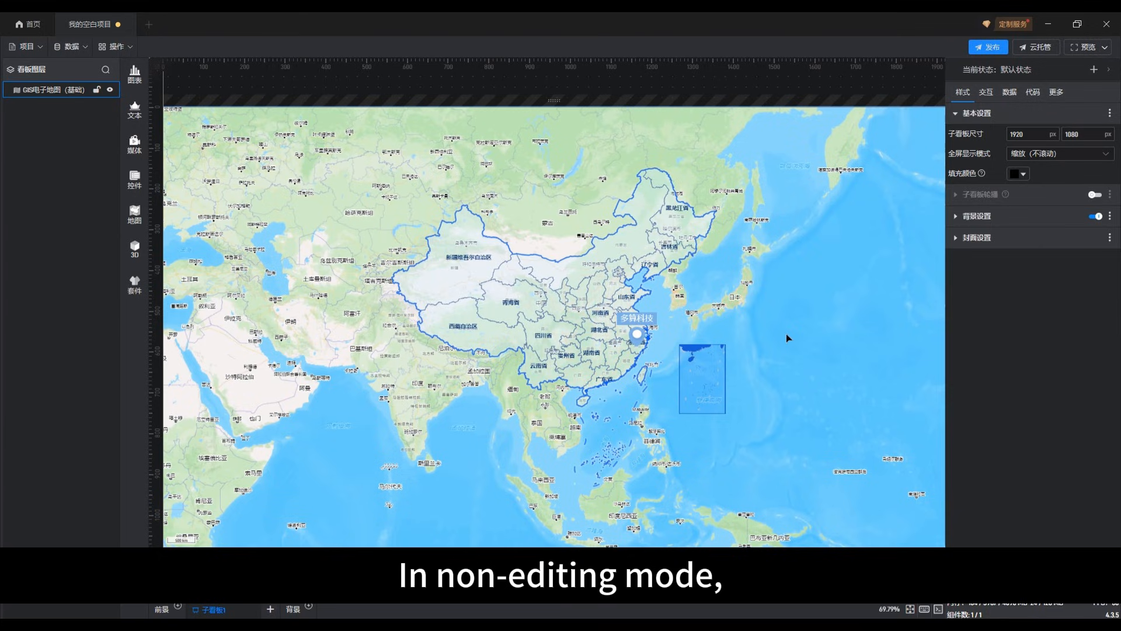
# - Select the map component and try out its opacity setting (不透明度), leaving it at 100%
pyautogui.click(56, 96)
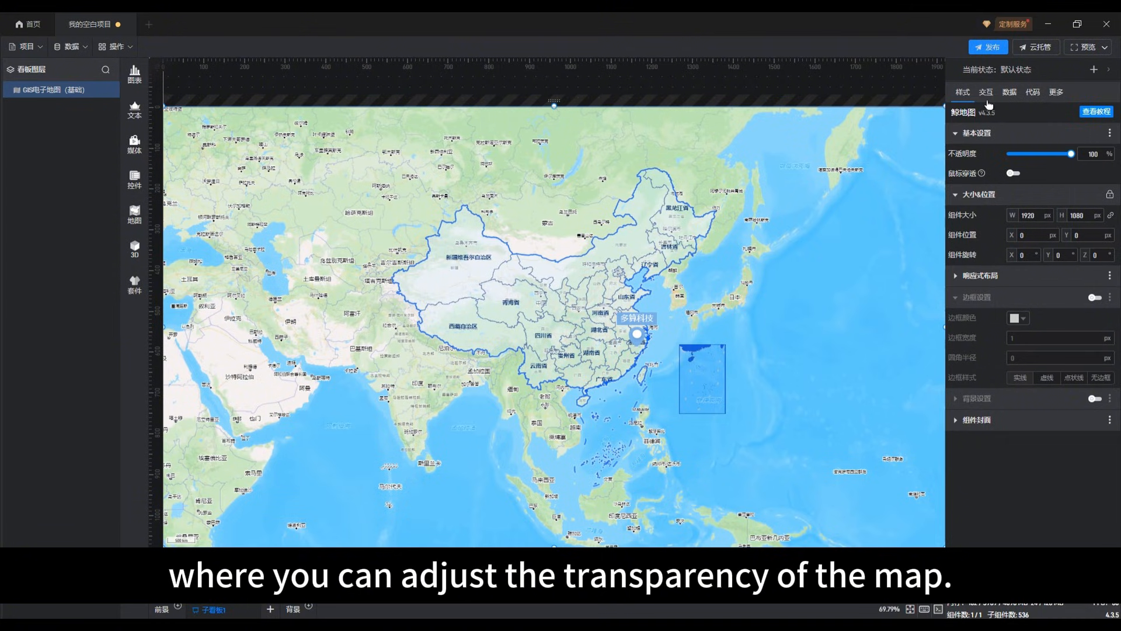
pyautogui.moveTo(1070, 153)
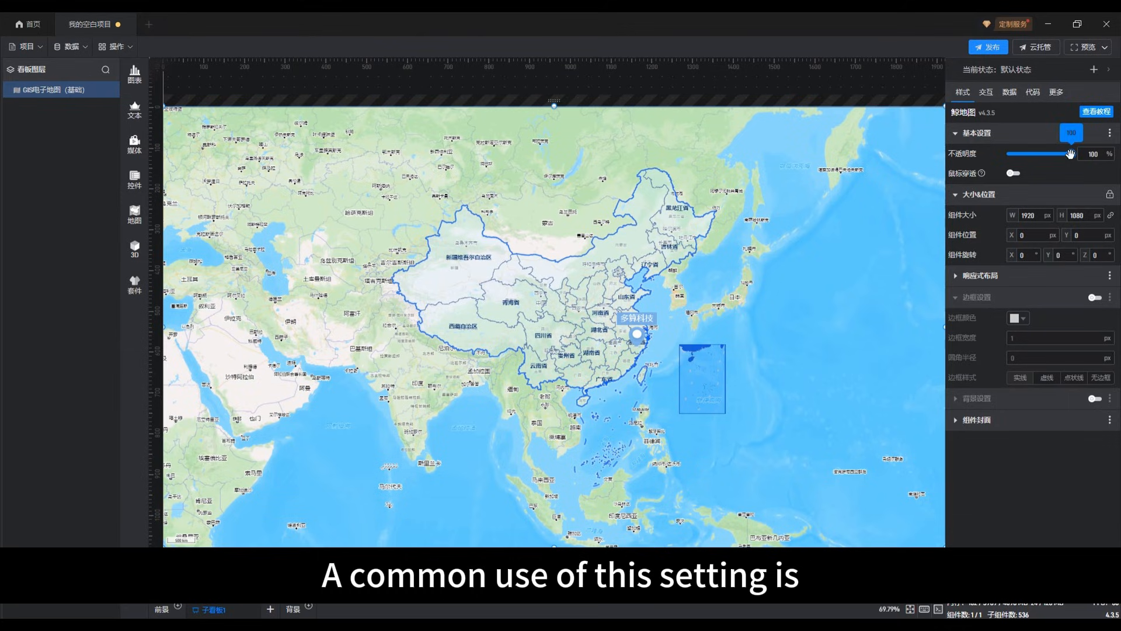
pyautogui.moveTo(1070, 153)
pyautogui.mouseDown()
pyautogui.moveTo(1007, 154)
pyautogui.moveTo(1072, 155)
pyautogui.mouseUp()
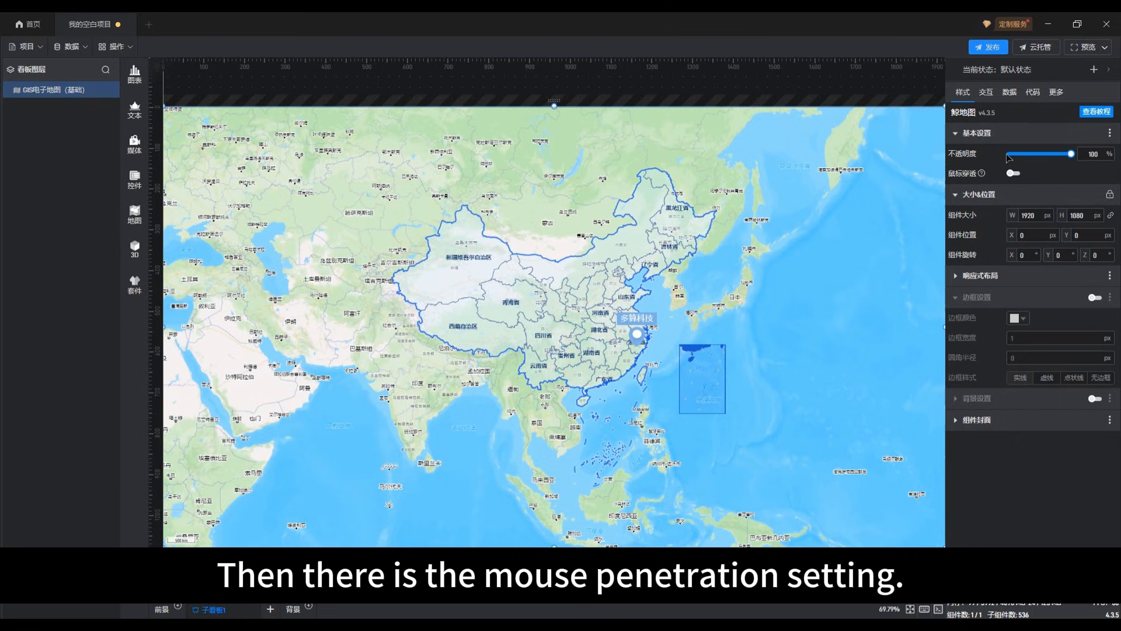
# - Read the hint for mouse penetration (鼠标穿透) and test zooming and panning the map with the option off
pyautogui.moveTo(981, 173)
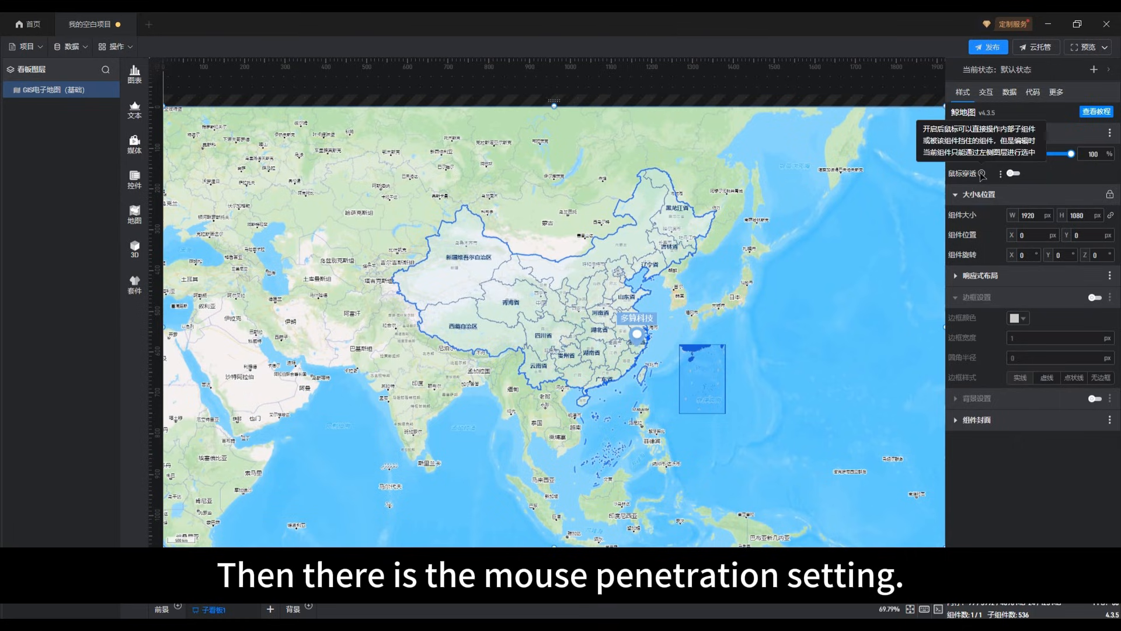
pyautogui.scroll(-1, 758, 341)
pyautogui.moveTo(753, 338); pyautogui.dragTo(824, 331)
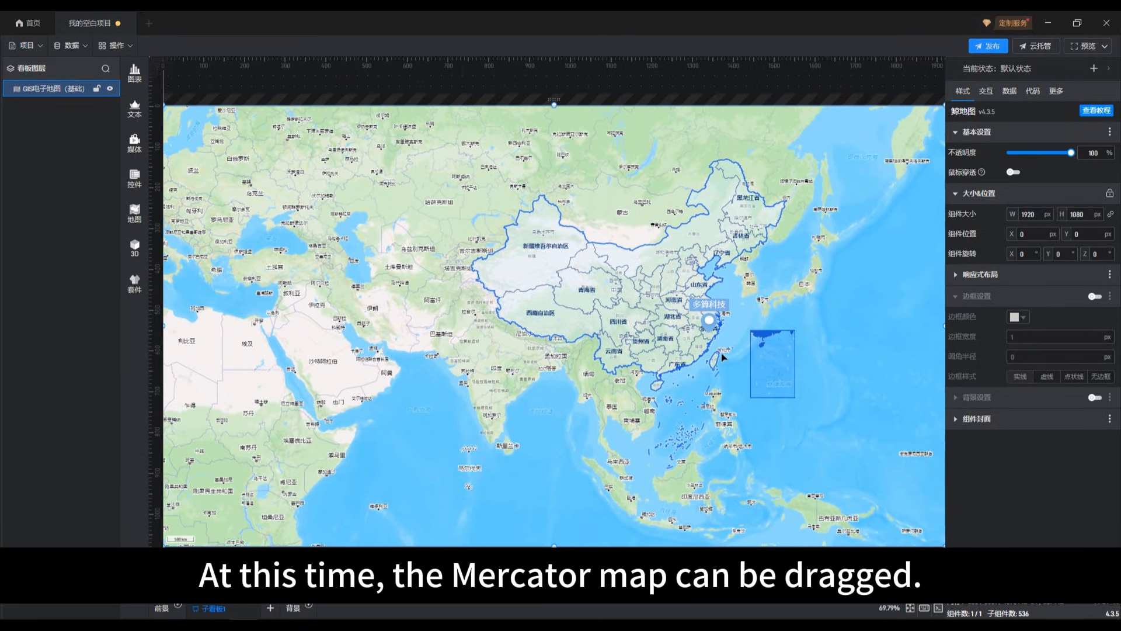
pyautogui.moveTo(549, 382); pyautogui.dragTo(545, 429)
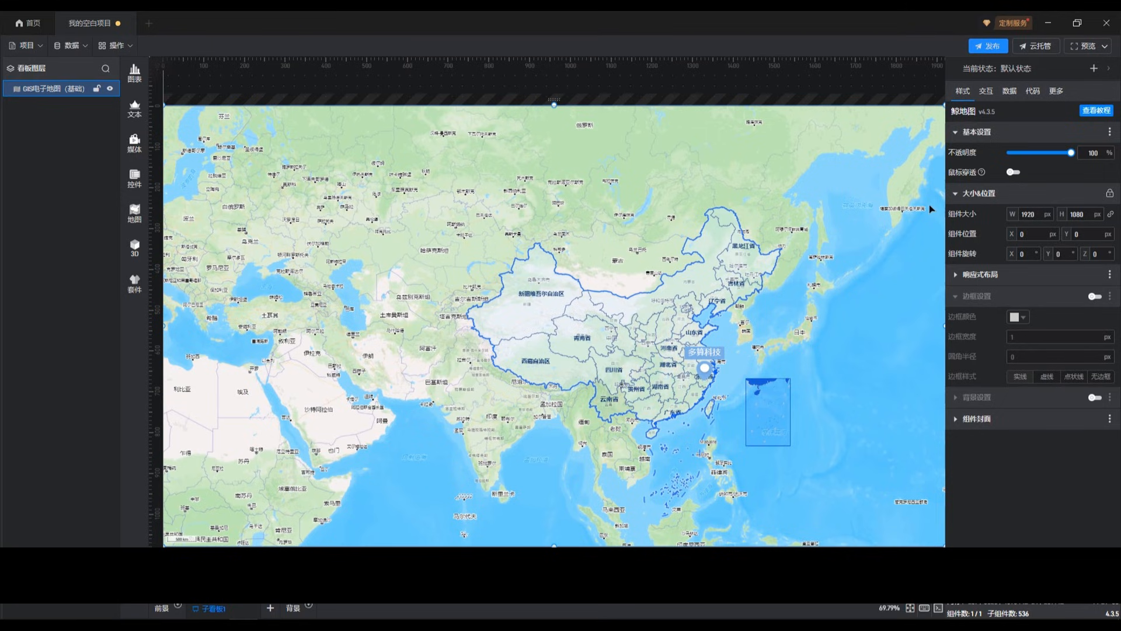
# - Test panning the map with mouse penetration (鼠标穿透) enabled, and disable the option again
pyautogui.click(1012, 173)
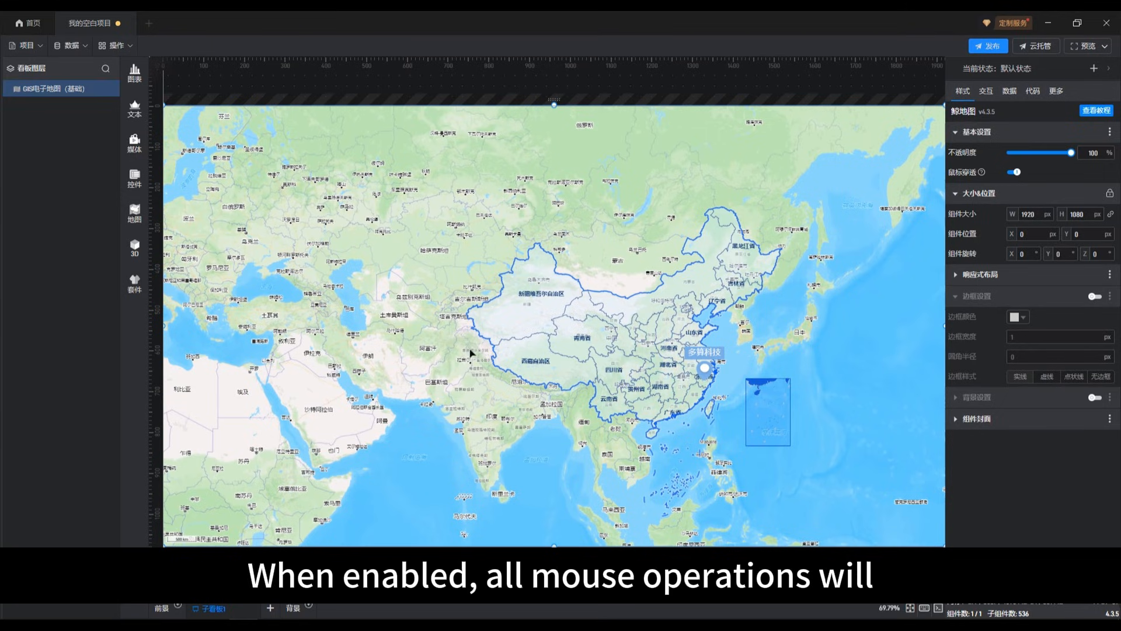
pyautogui.click(421, 433)
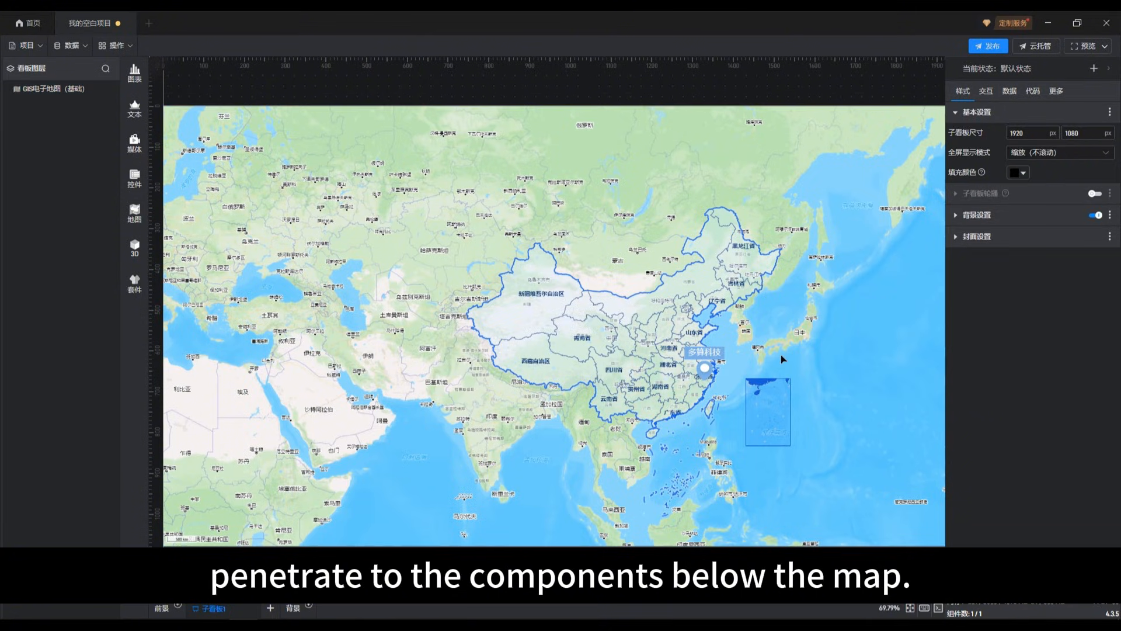
pyautogui.moveTo(779, 355); pyautogui.dragTo(611, 351)
pyautogui.moveTo(553, 348); pyautogui.dragTo(517, 300)
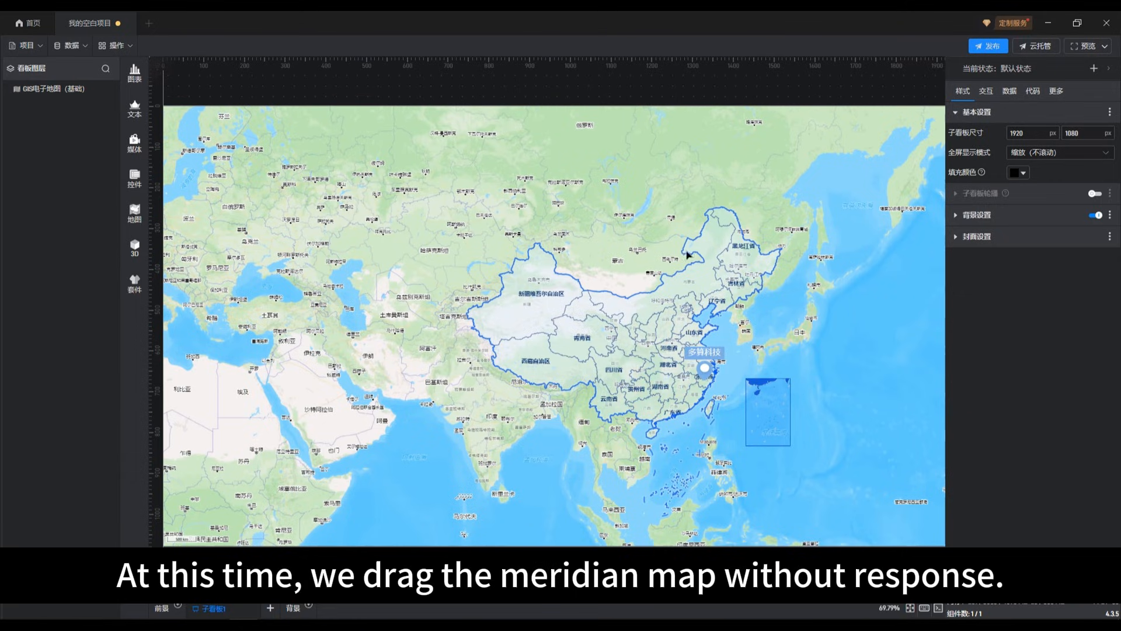
pyautogui.click(85, 89)
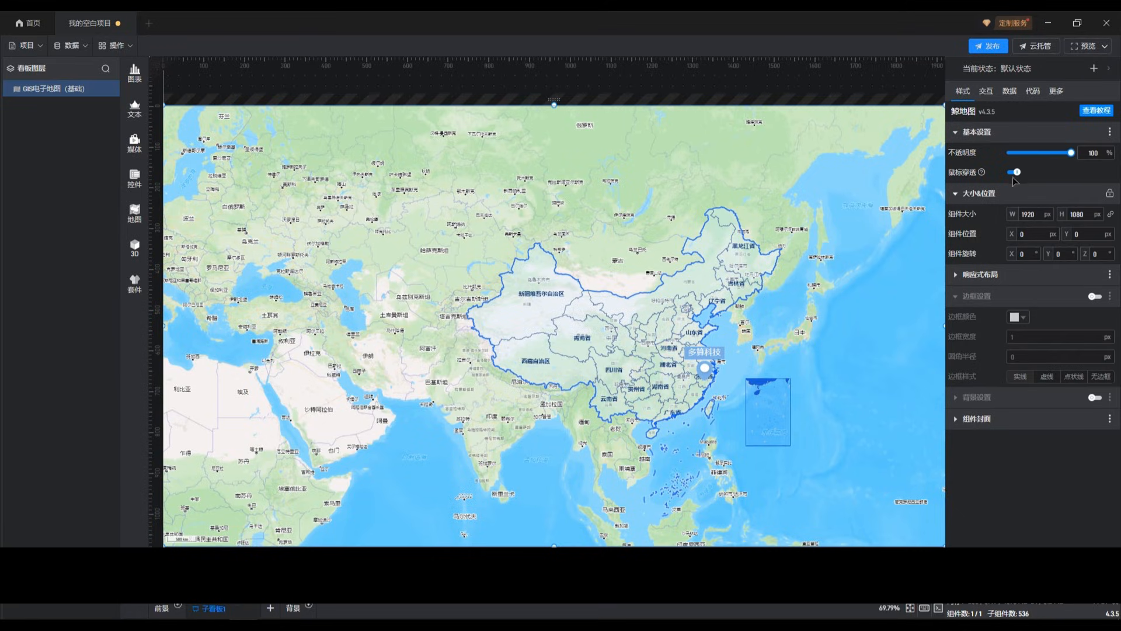
pyautogui.click(1015, 173)
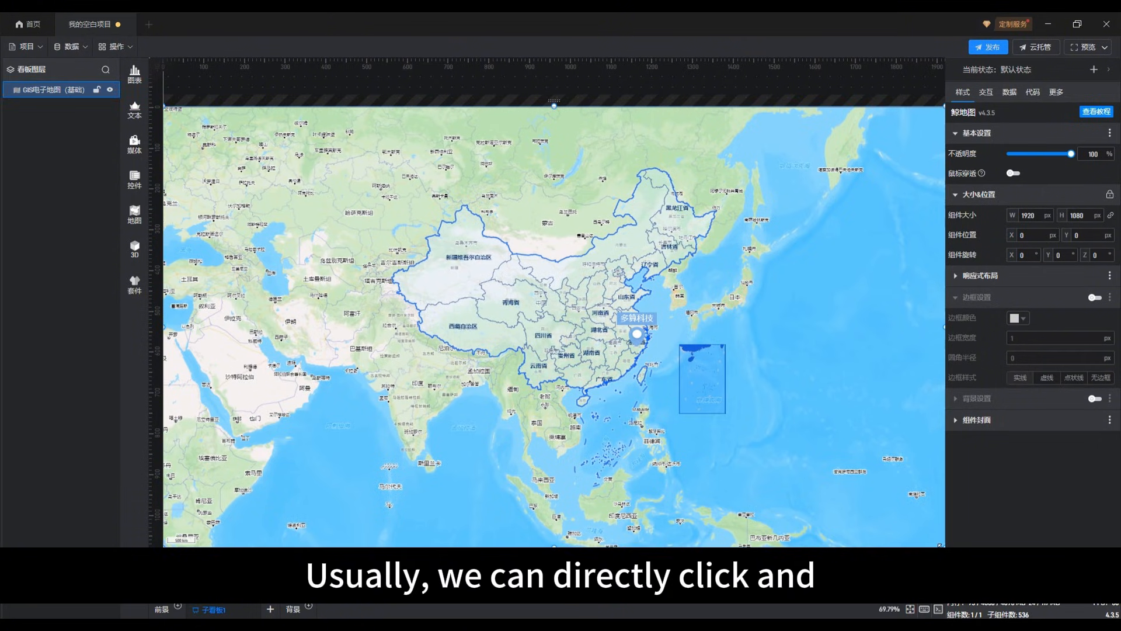
# - Shrink the map component freehand to about 1775 × 972 px, and set its width to 1000 px
pyautogui.moveTo(941, 544); pyautogui.dragTo(885, 503)
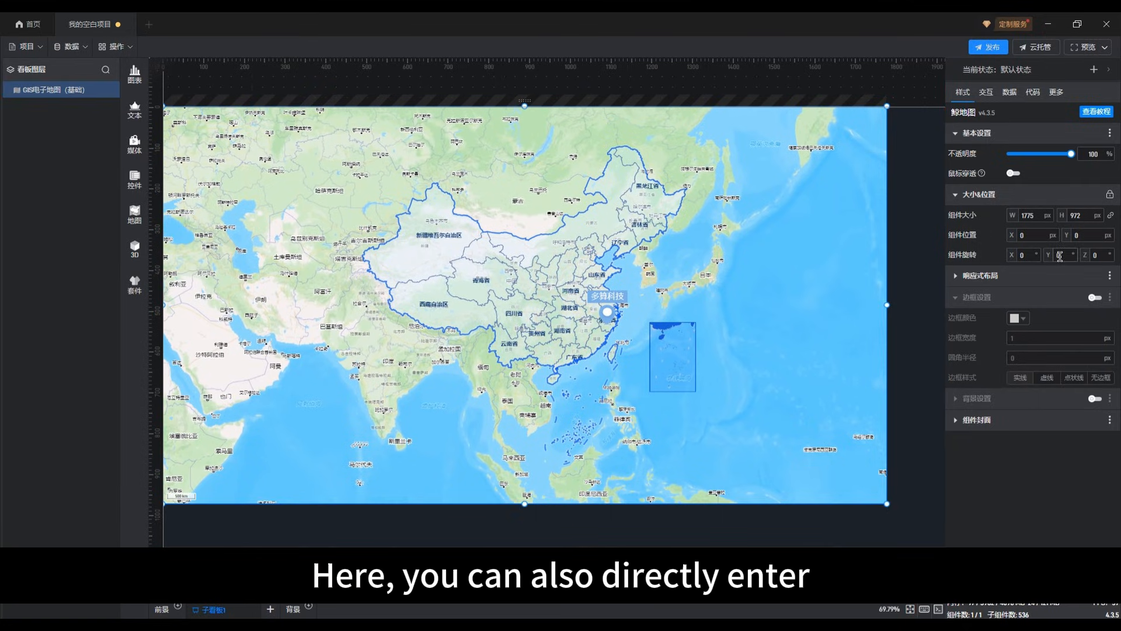
pyautogui.doubleClick(1038, 217)
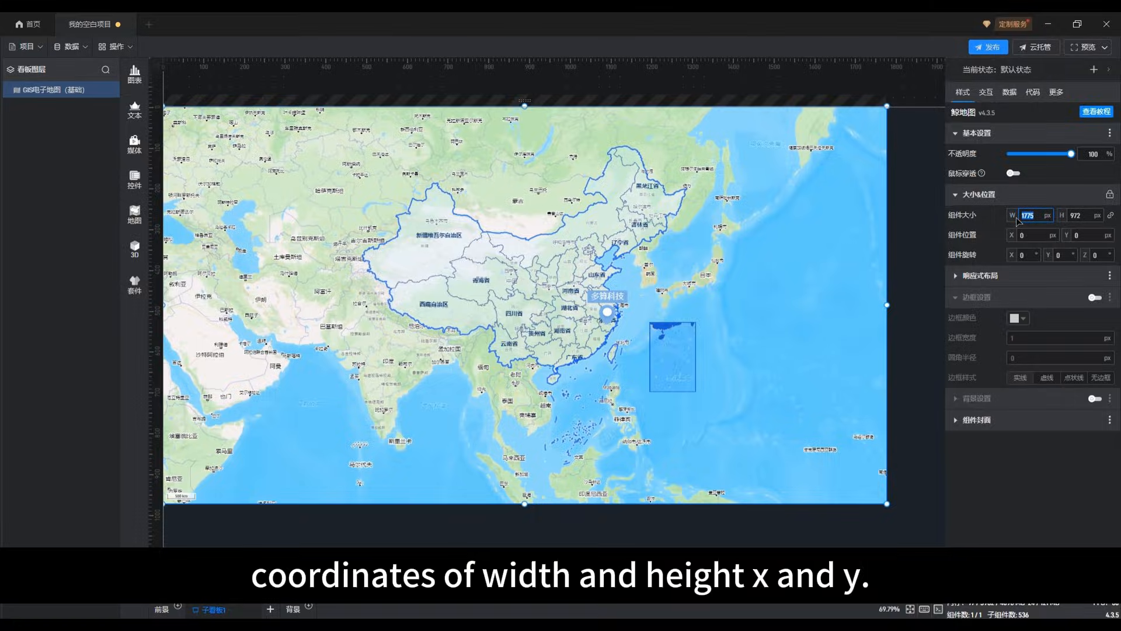
pyautogui.write('100')
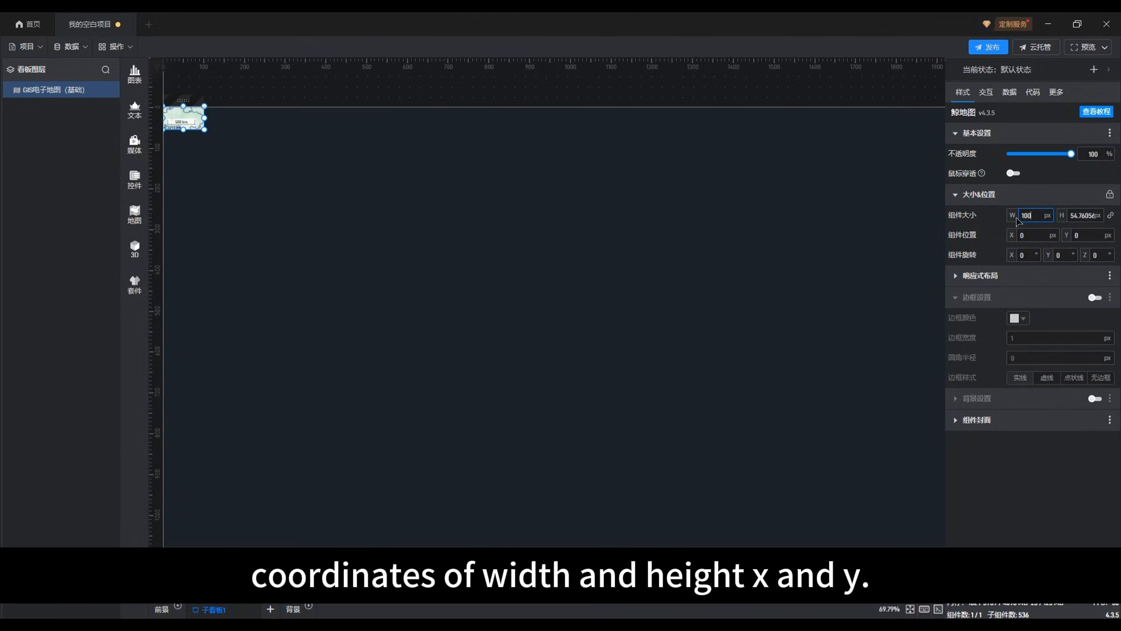
pyautogui.write('0')
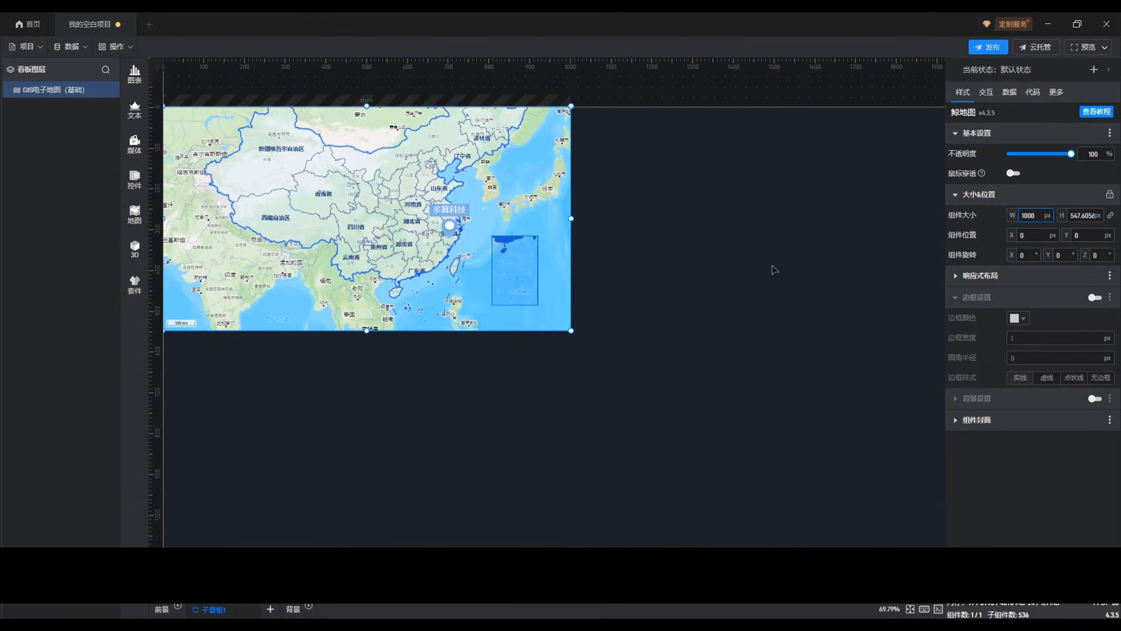
pyautogui.click(740, 273)
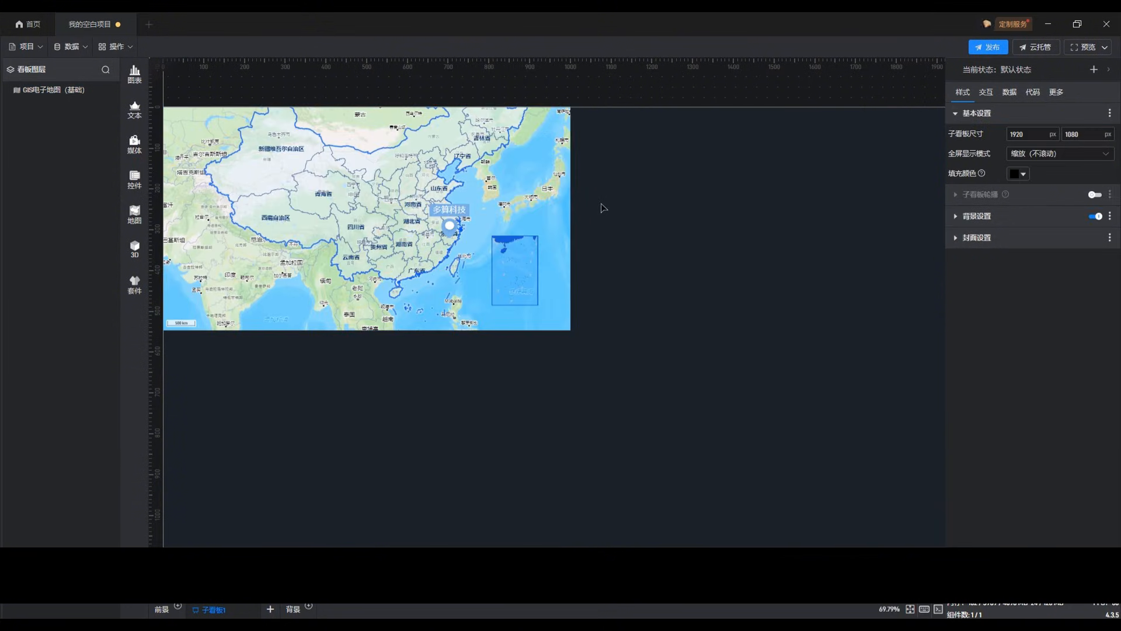
# - Move the map component freehand to about X 460, Y 192 px, and set its X position to 800 px
pyautogui.click(473, 180)
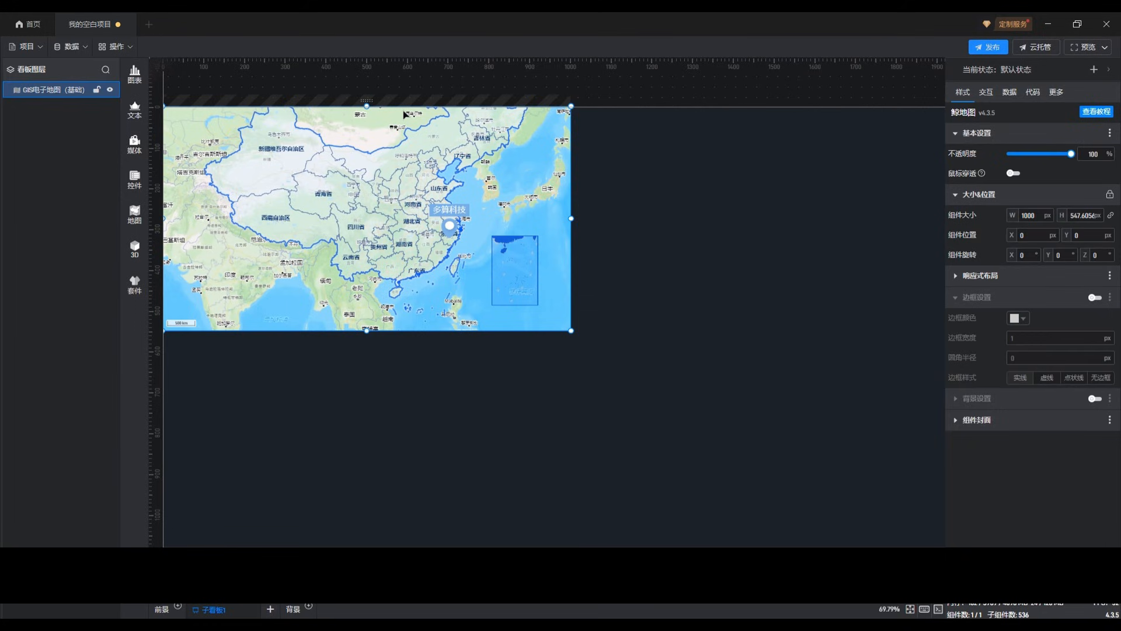
pyautogui.moveTo(400, 101); pyautogui.dragTo(587, 179)
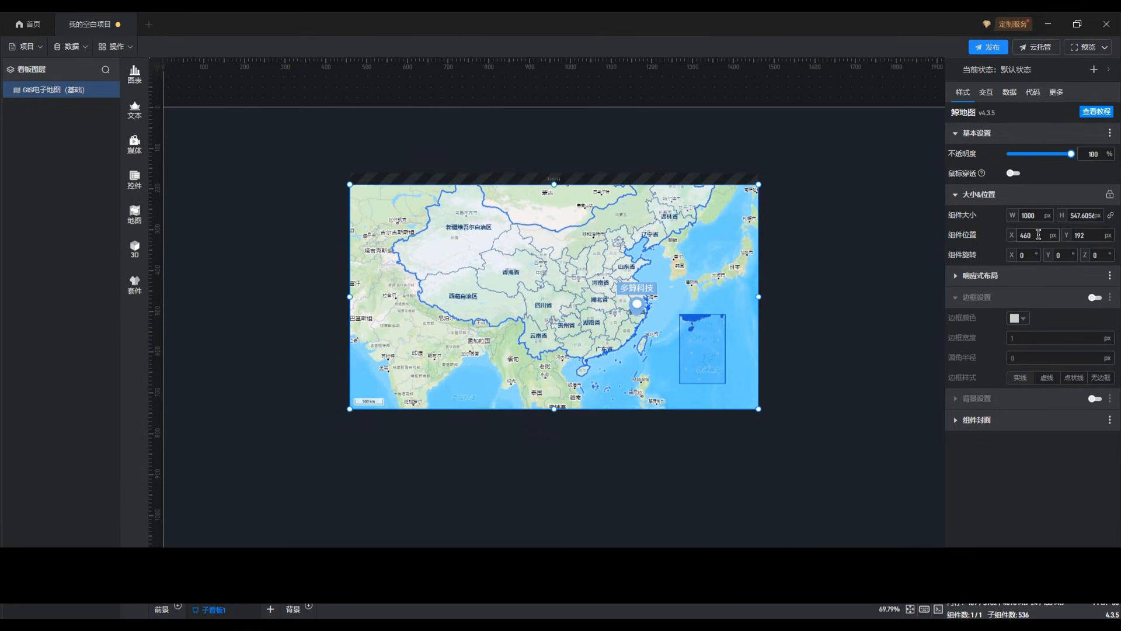
pyautogui.moveTo(1038, 234); pyautogui.dragTo(1022, 233)
pyautogui.write('800')
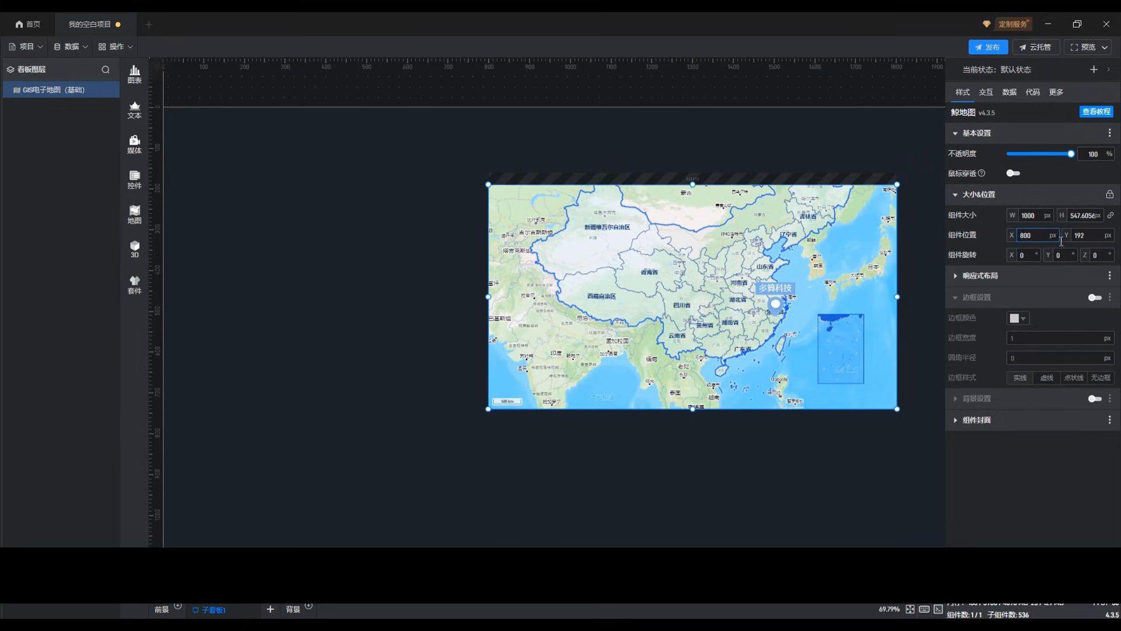
# - Try rotating the map component 10° about the X axis, and reset the X rotation to 0°
pyautogui.click(1031, 256)
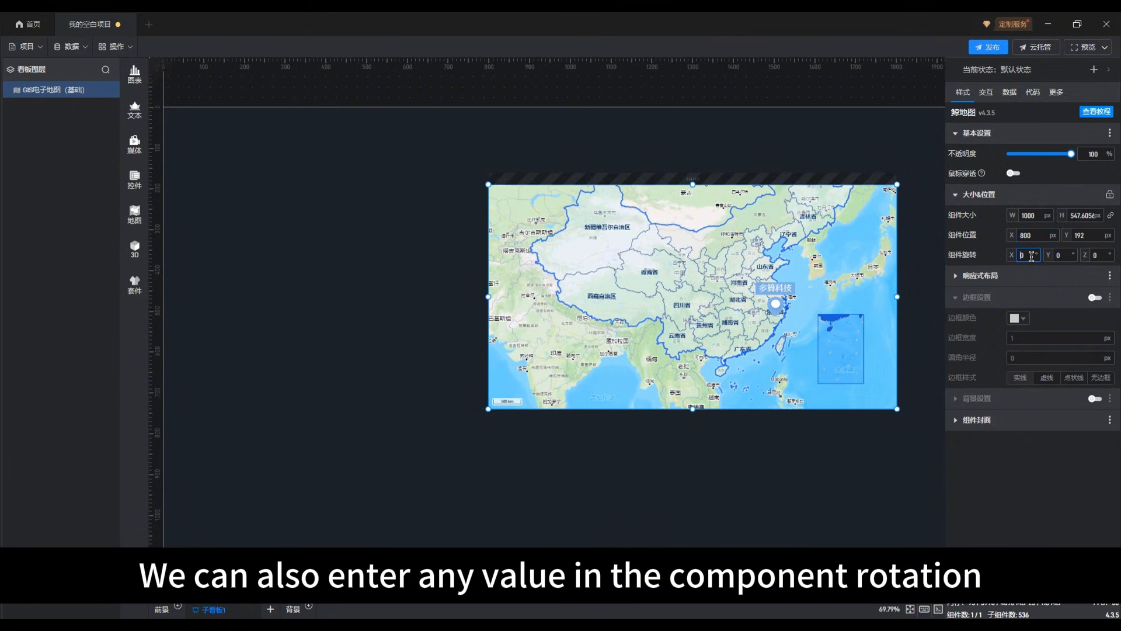
pyautogui.write('1')
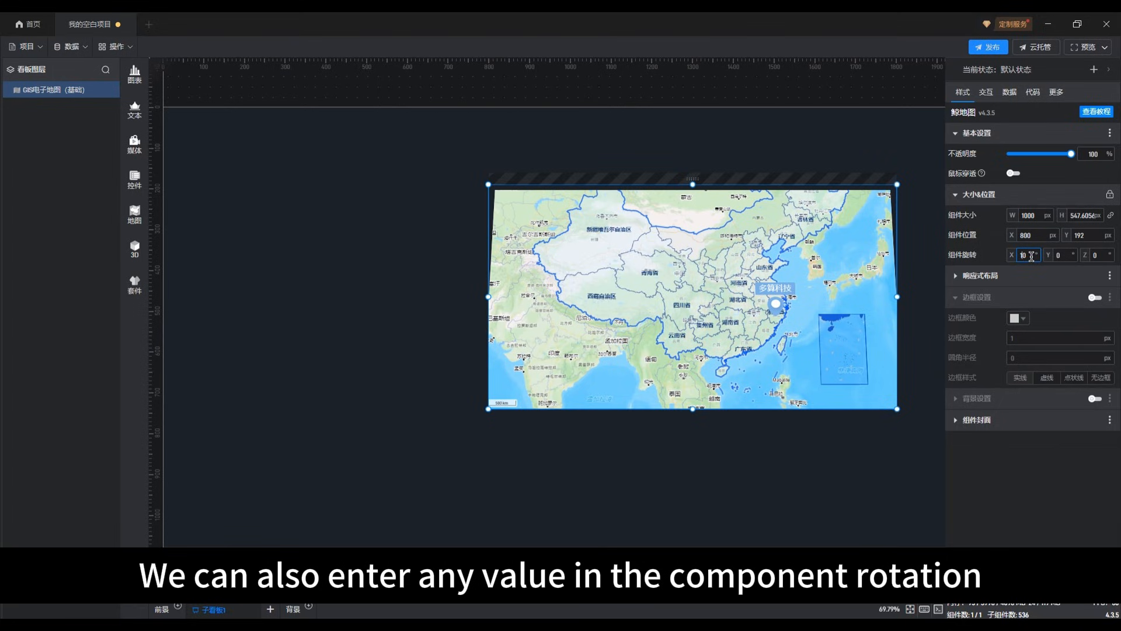
pyautogui.press('BackSpace')
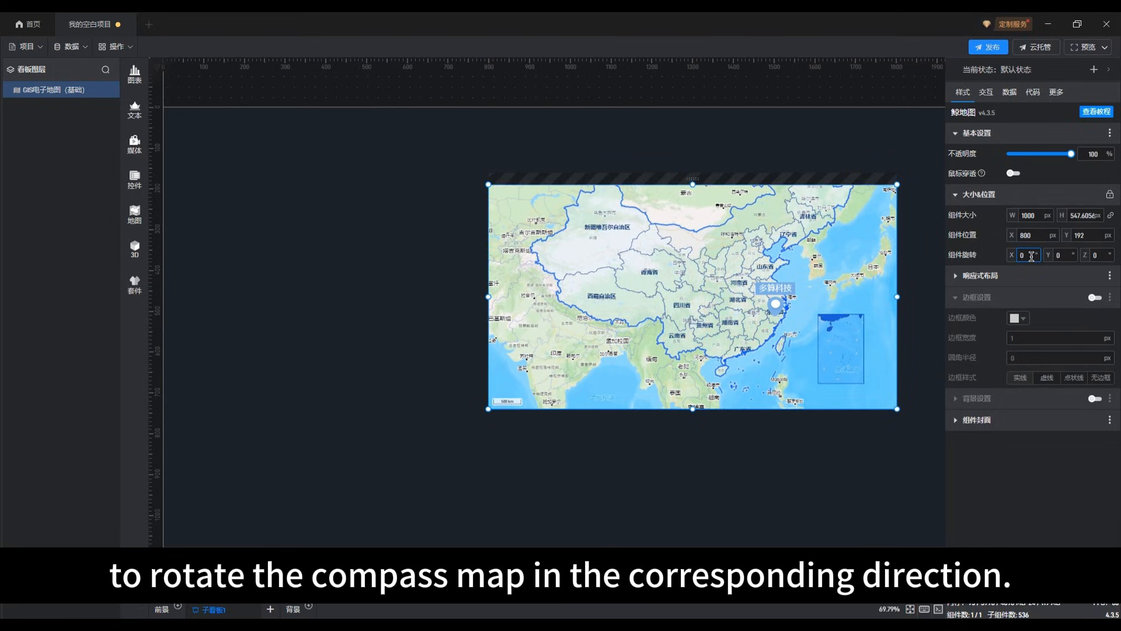
pyautogui.write('5')
pyautogui.press('BackSpace')
# - Try rotating the map component about the Y axis, and reset the Y rotation to 0°
pyautogui.click(1057, 255)
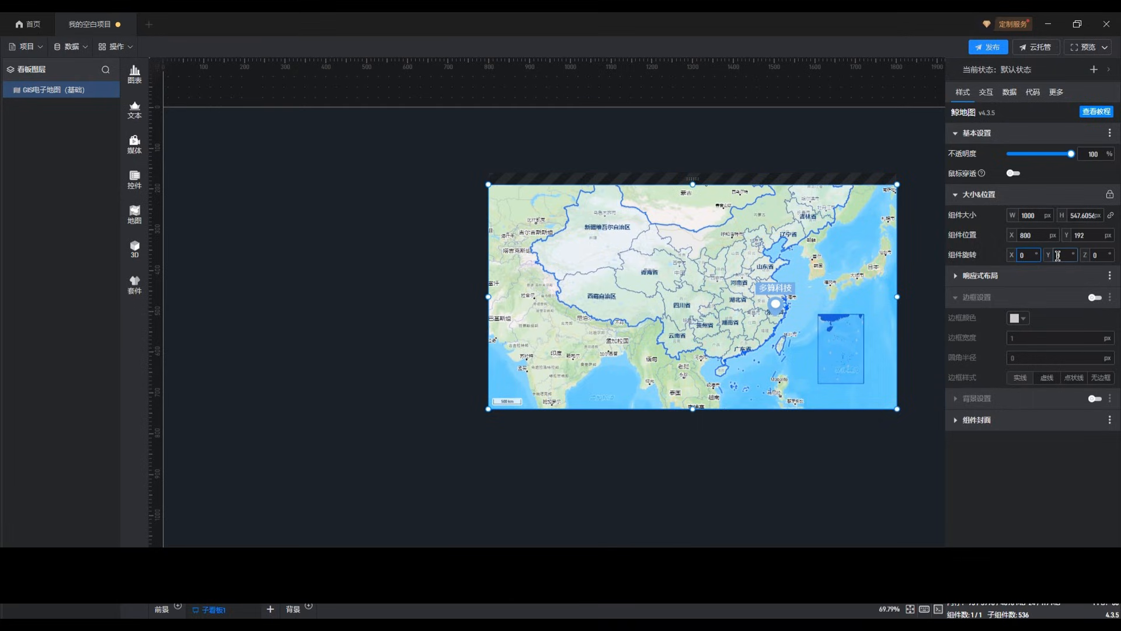
pyautogui.write('30')
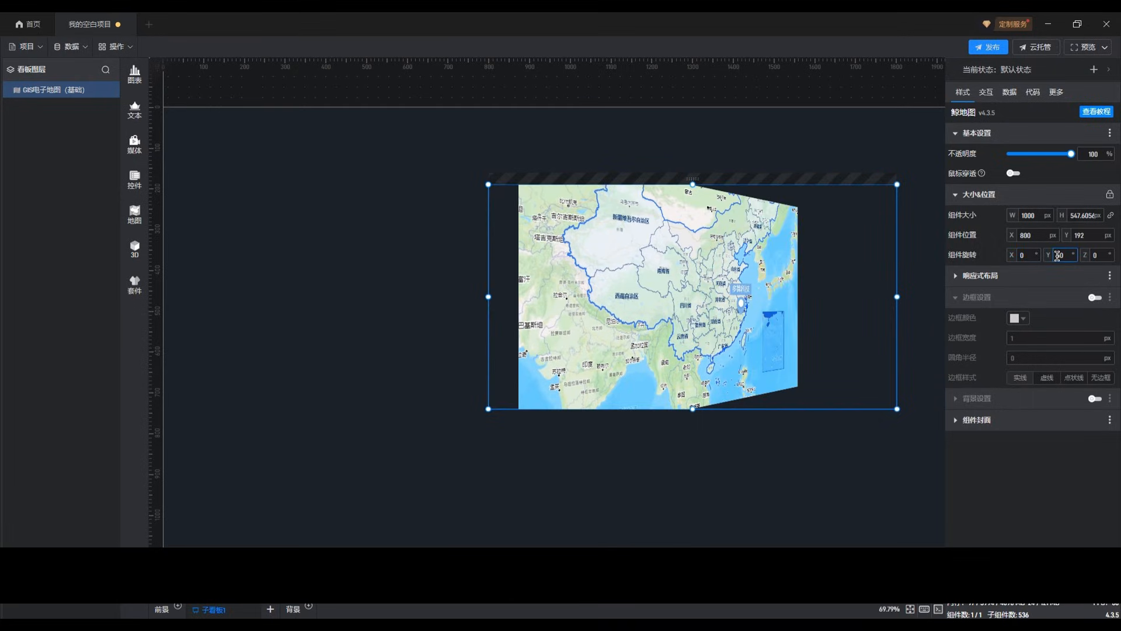
pyautogui.press('BackSpace')
pyautogui.press('BackSpace')
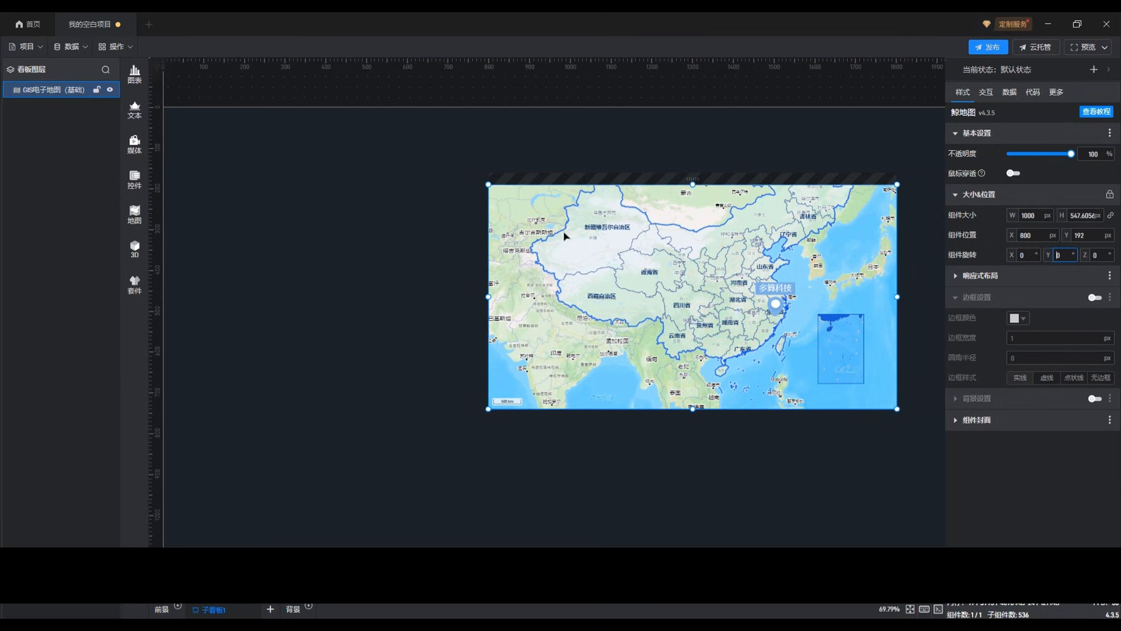
# - Enlarge the map component to fill the whole canvas, 1920 × 1080 px at X 0, Y 0
pyautogui.moveTo(648, 176); pyautogui.dragTo(323, 102)
pyautogui.moveTo(572, 331); pyautogui.dragTo(945, 548)
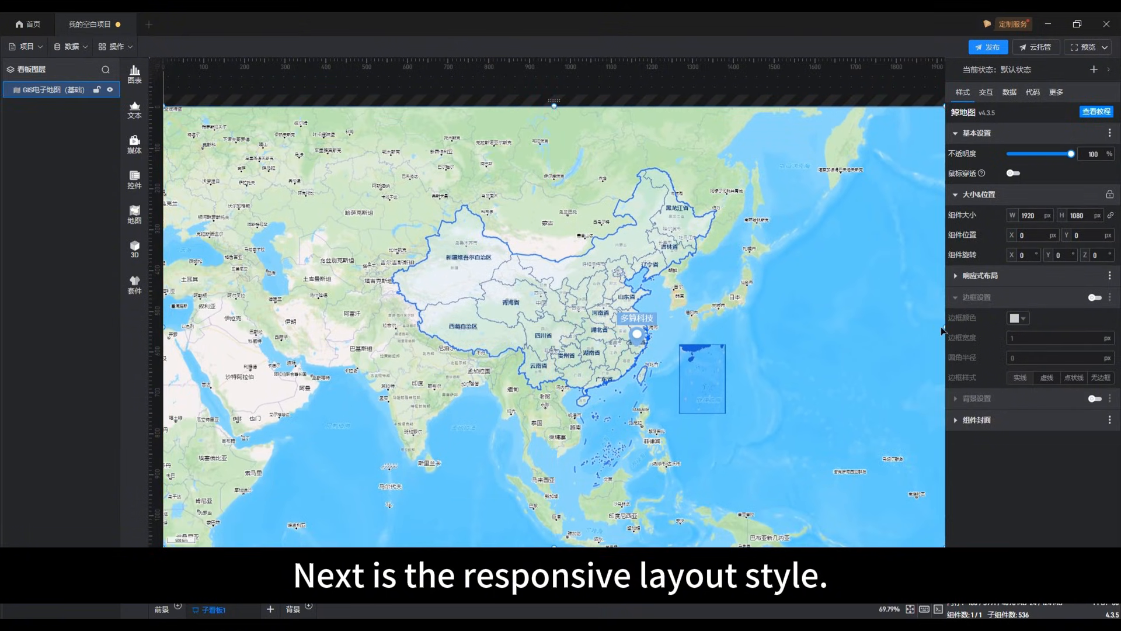
# - In the responsive layout (响应式布局), set the horizontal layout to 水平居中 and the vertical layout to 垂直居中
pyautogui.click(978, 275)
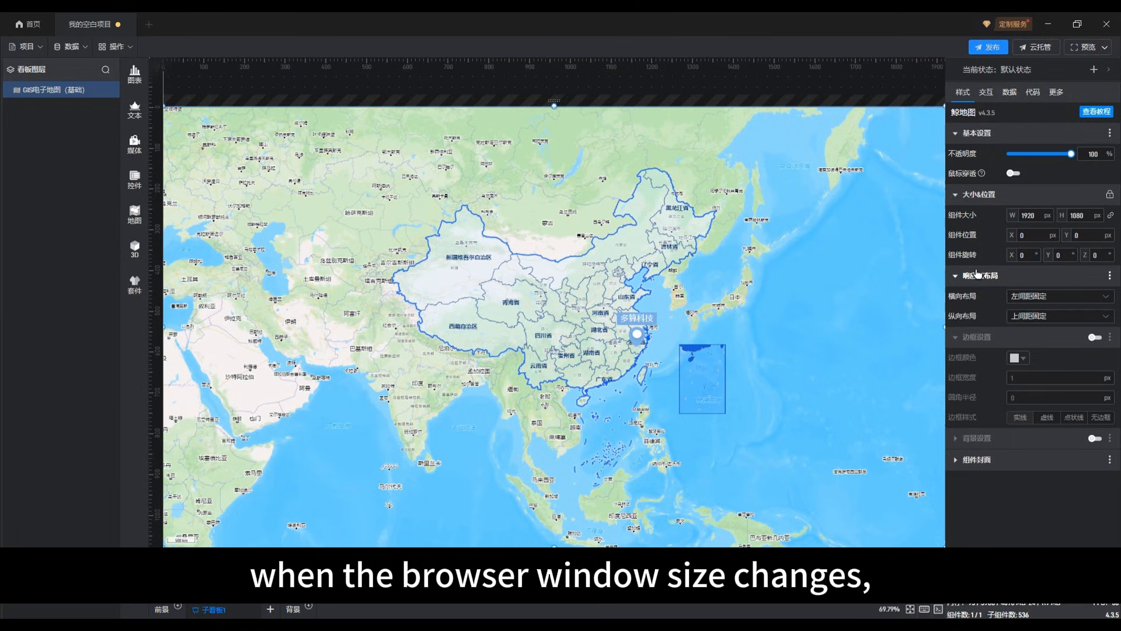
pyautogui.click(1036, 296)
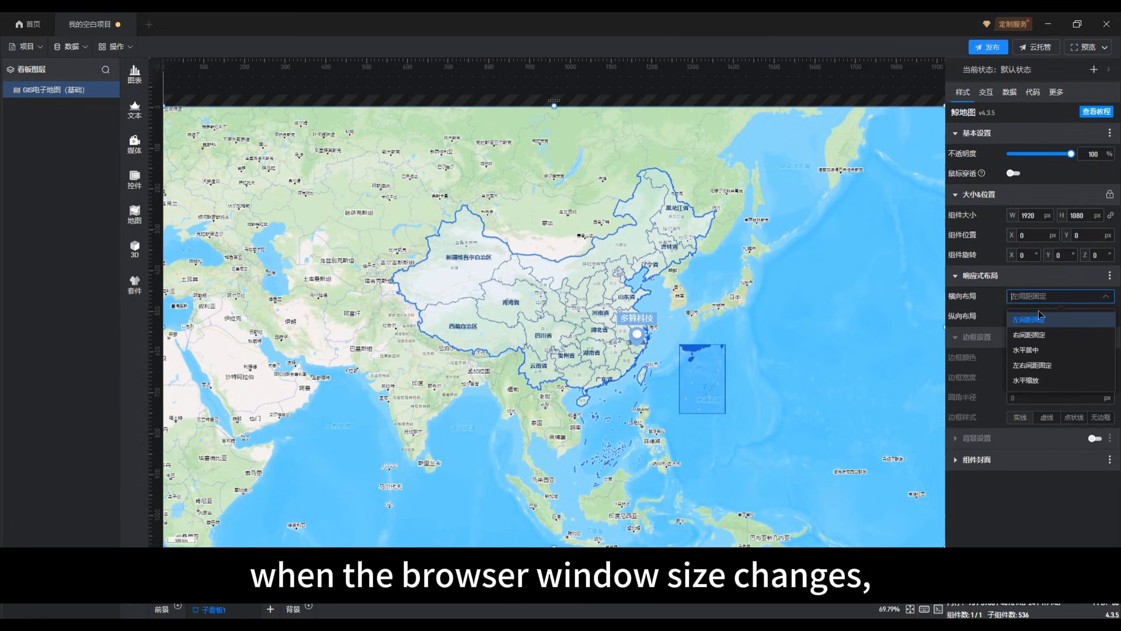
pyautogui.click(1044, 352)
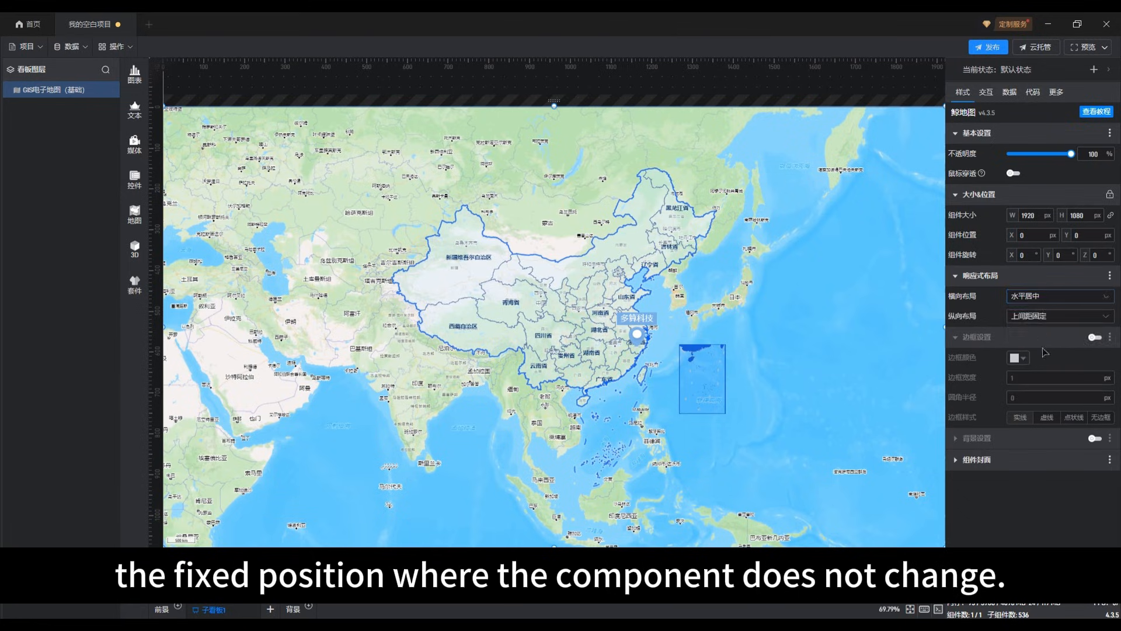
pyautogui.click(1043, 317)
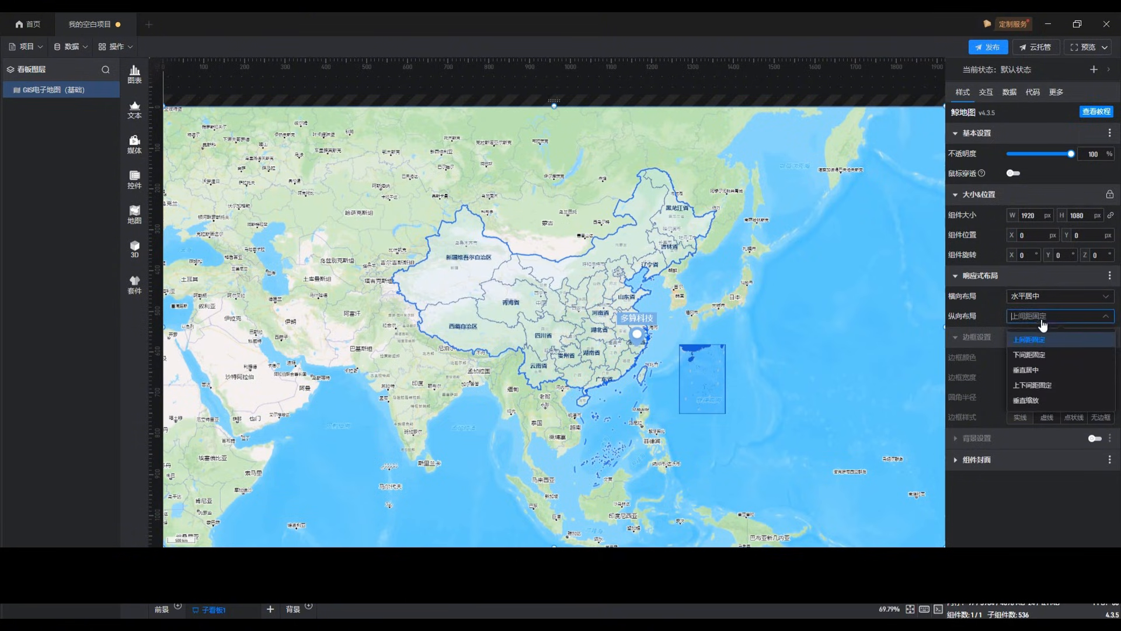
pyautogui.click(1038, 371)
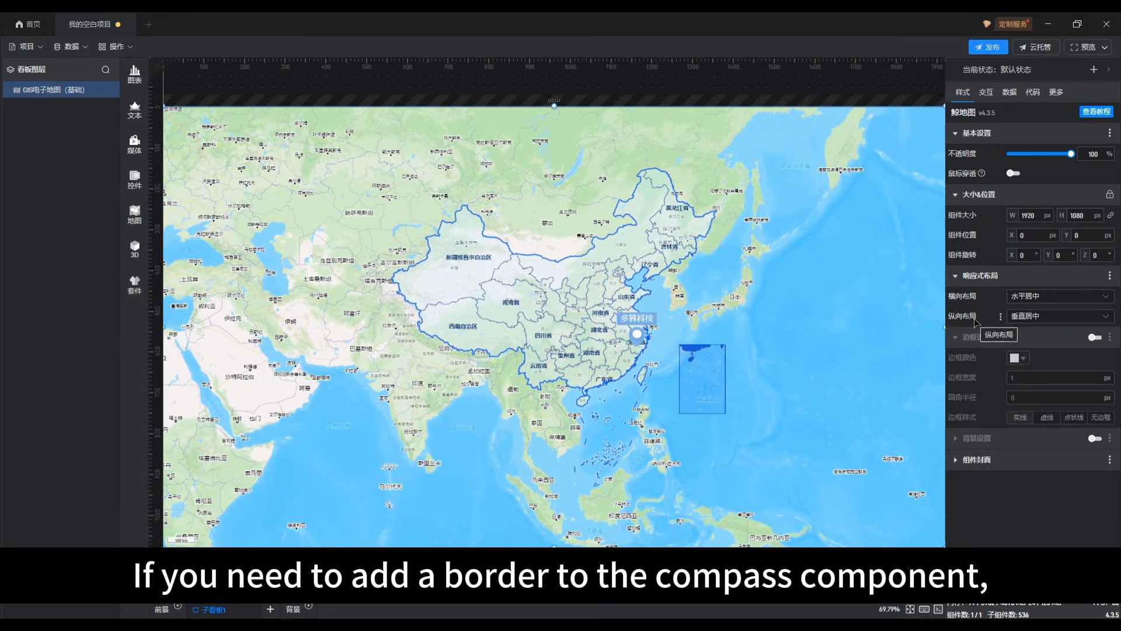
# - Enable the map component's border (边框设置) and set the border color to amber #FFC000FF
pyautogui.click(1096, 338)
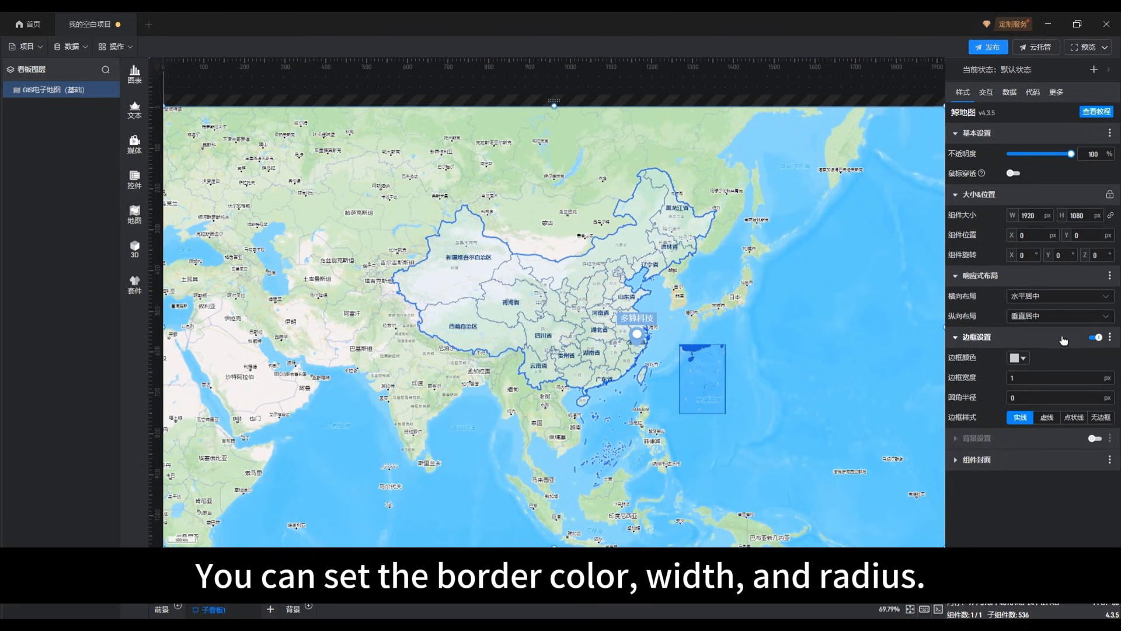
pyautogui.click(1015, 359)
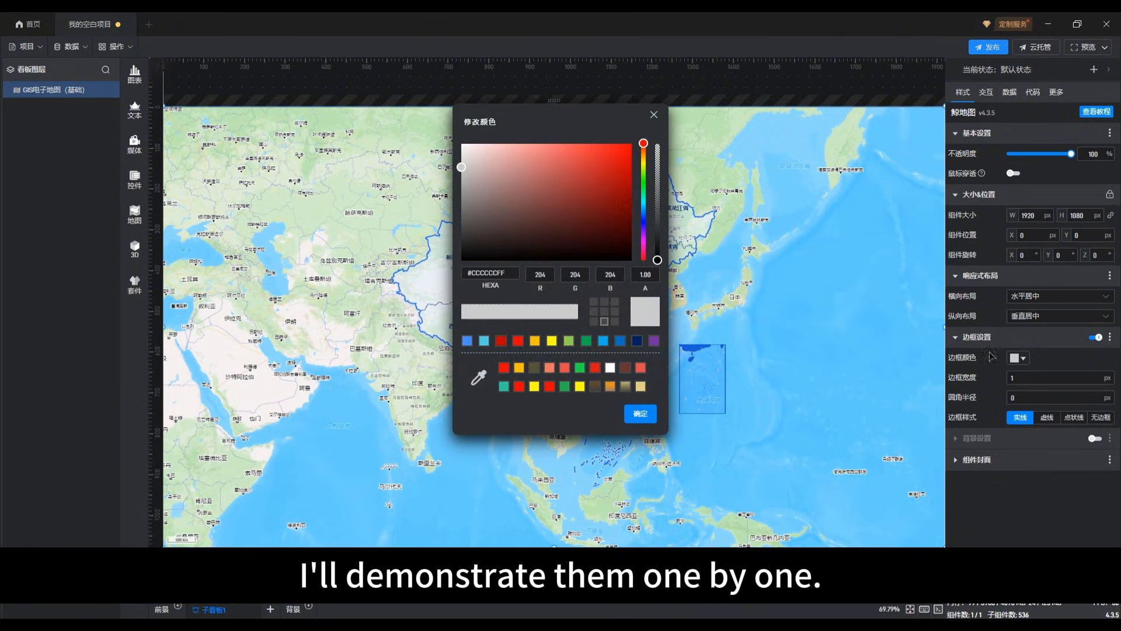
pyautogui.click(536, 341)
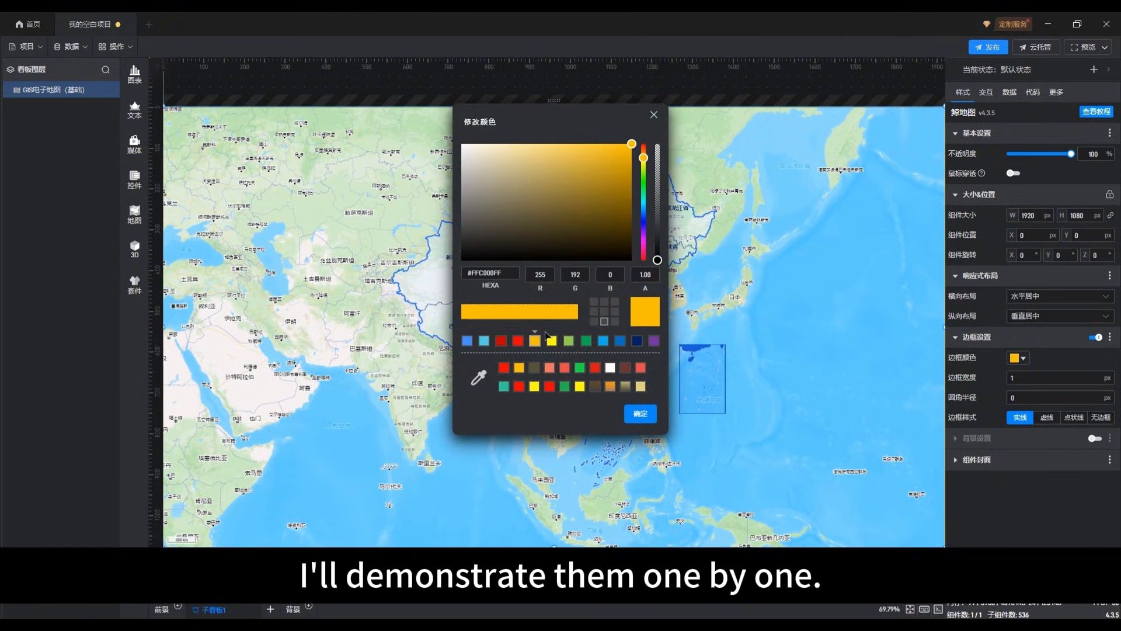
pyautogui.click(640, 414)
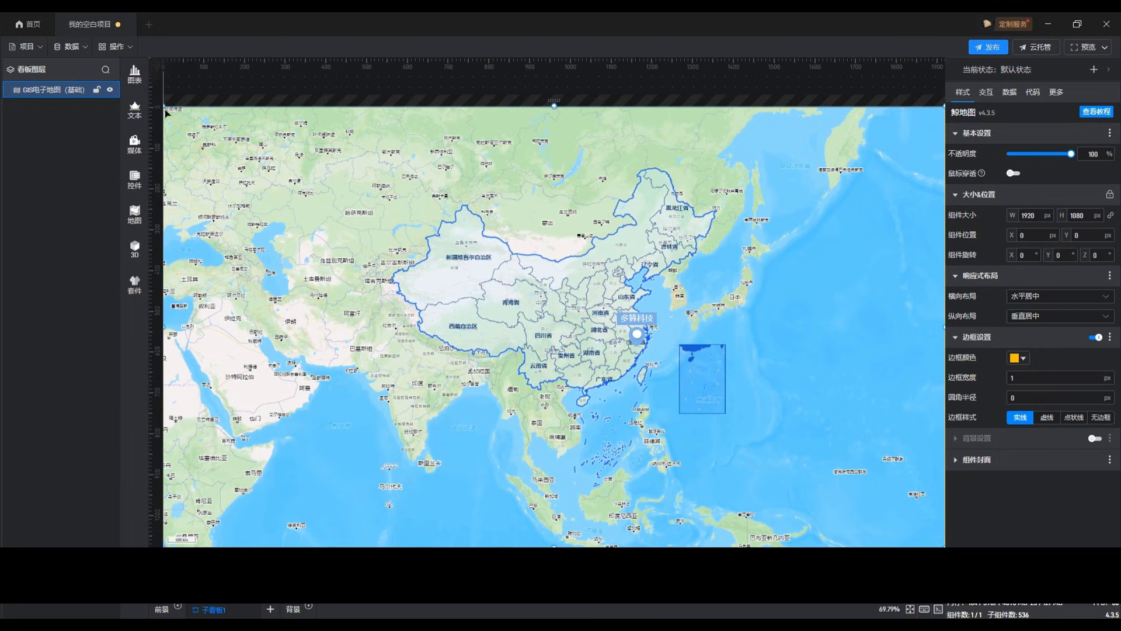
# - Shrink the map component freehand to about 1609 × 952 px, with its corner at about X 156, Y 64 px
pyautogui.moveTo(164, 108); pyautogui.dragTo(289, 163)
pyautogui.moveTo(695, 151); pyautogui.dragTo(631, 127)
# - Set the border width to 8 px and the corner radius to 15 px
pyautogui.click(1012, 377)
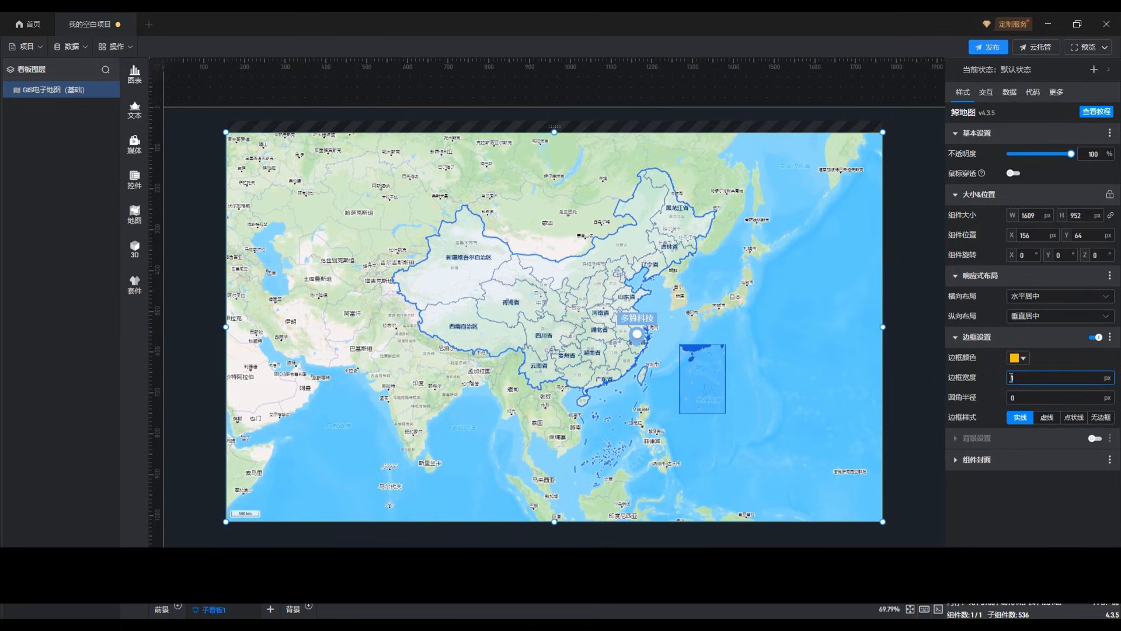
pyautogui.write('8')
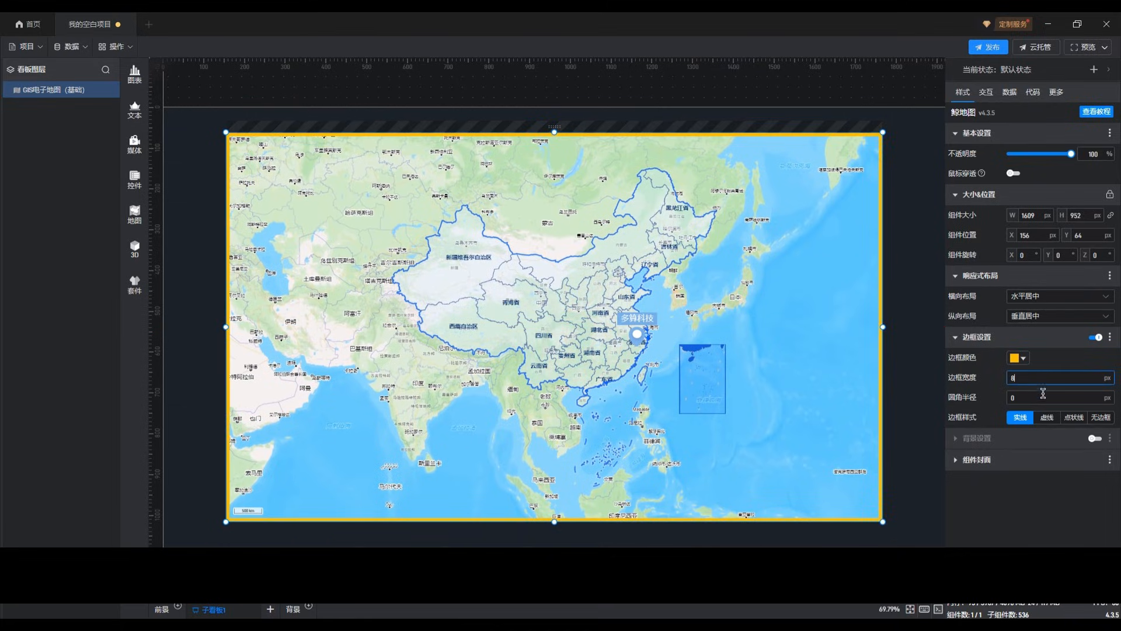
pyautogui.click(1034, 396)
pyautogui.write('15')
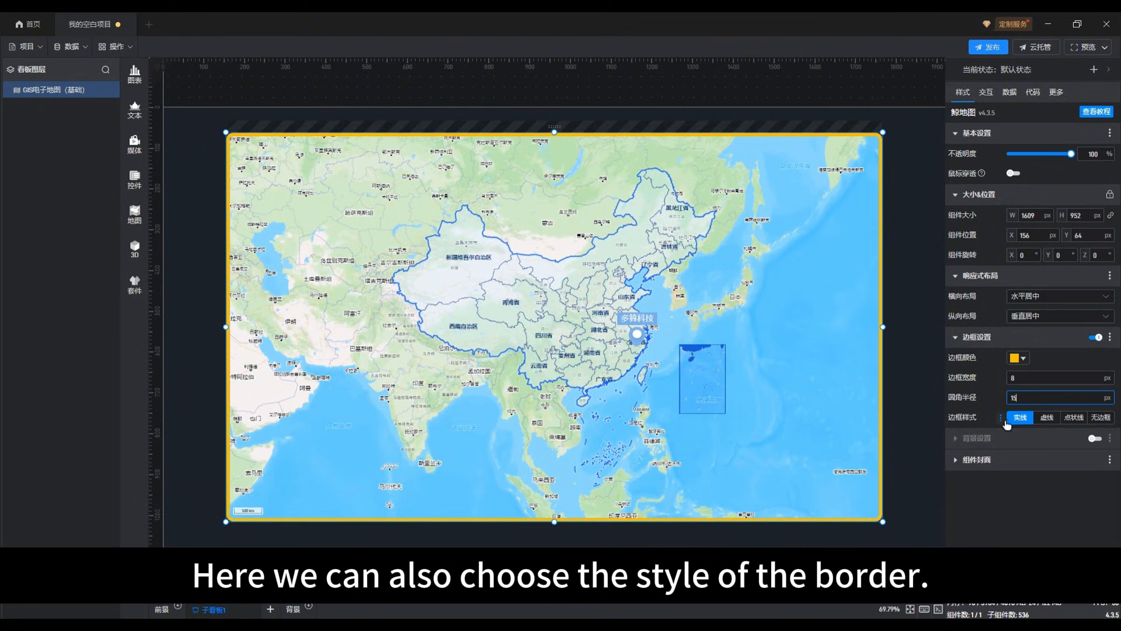
# - Try the dashed (虚线), dotted (点状线) and borderless (无边框) border styles, and restore the solid style (实线)
pyautogui.click(1043, 418)
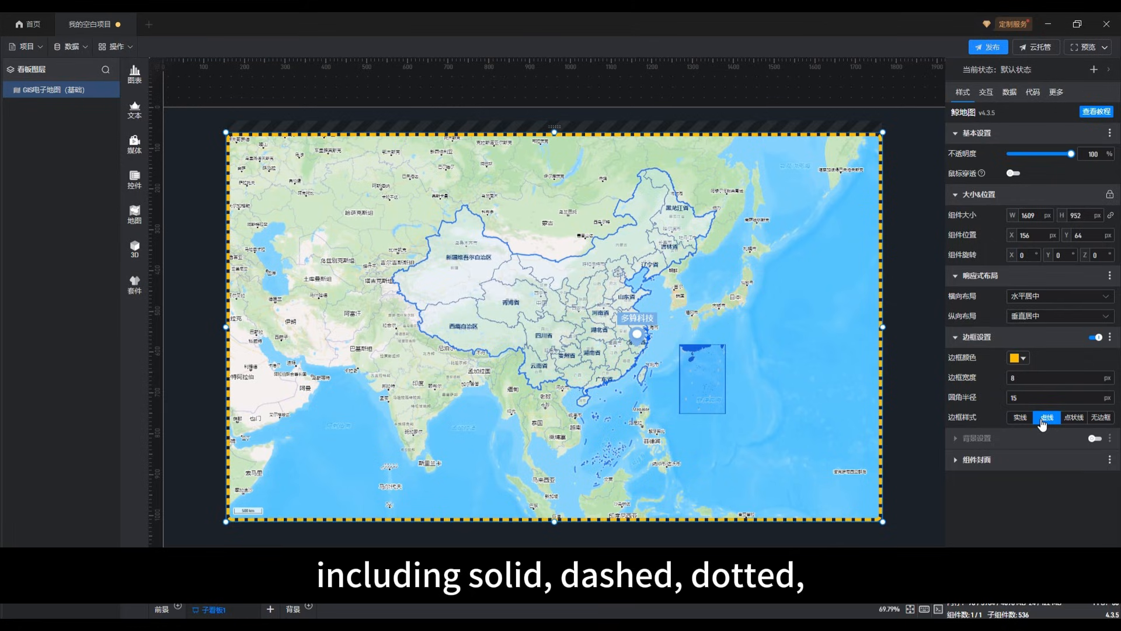
pyautogui.click(1070, 419)
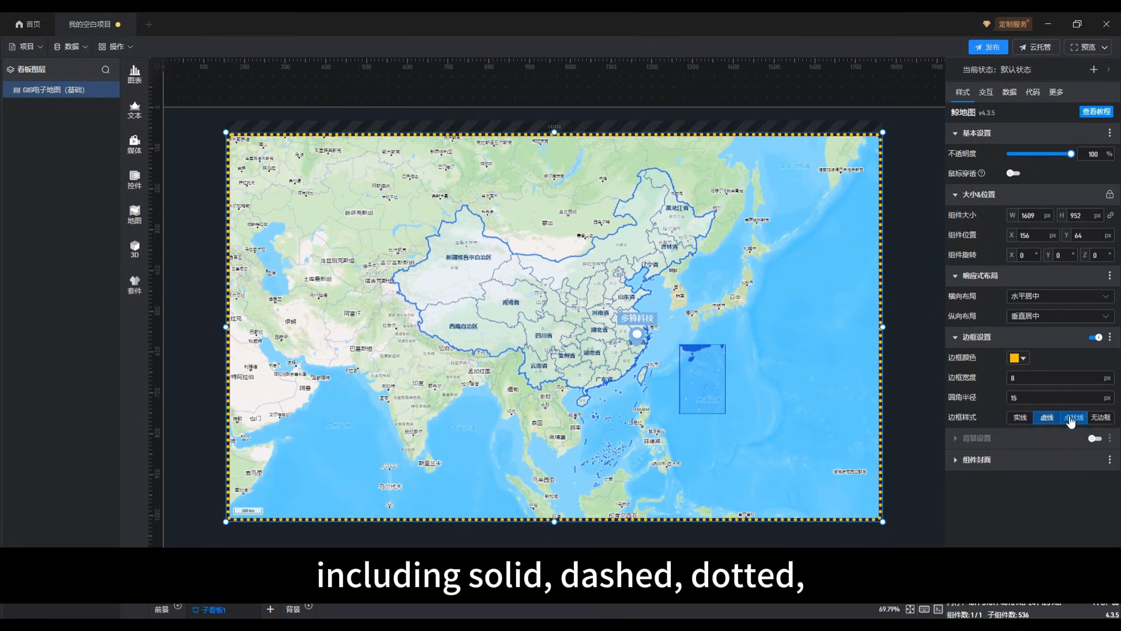
pyautogui.click(1107, 418)
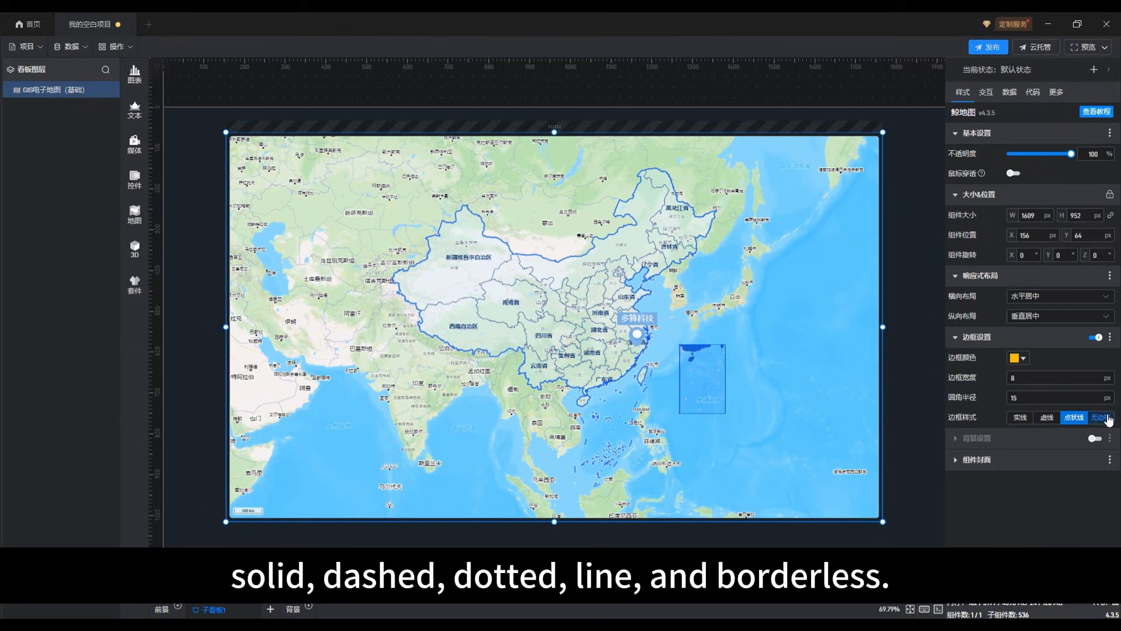
pyautogui.click(1016, 418)
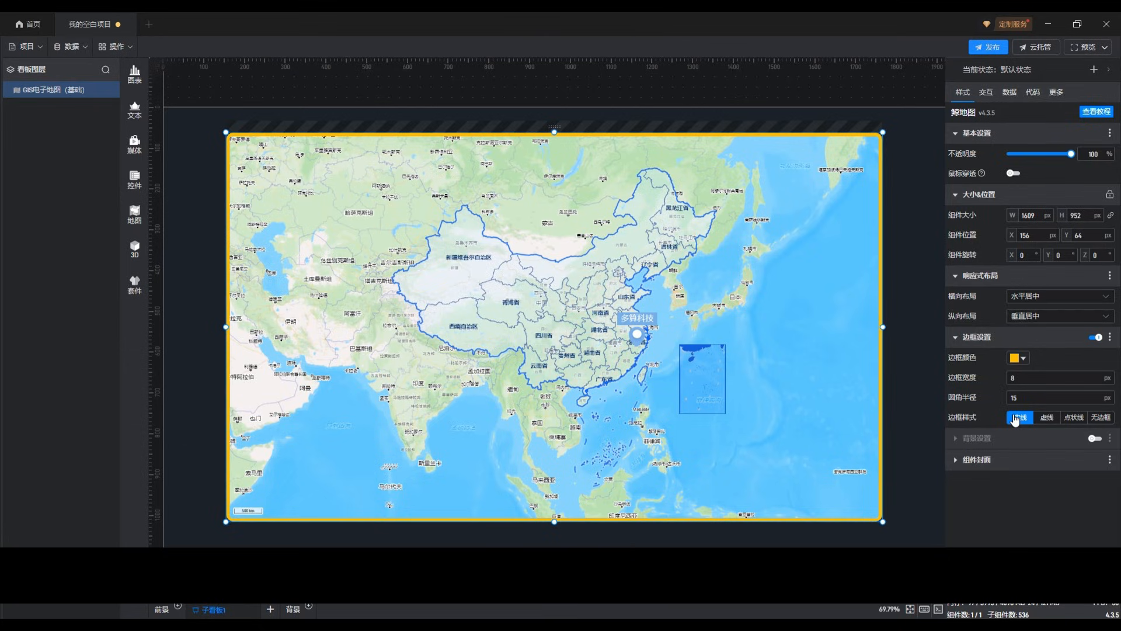
# - Disable the border and resize the map component back to the full canvas, 1920 × 1080 px at X 0, Y 0
pyautogui.click(978, 338)
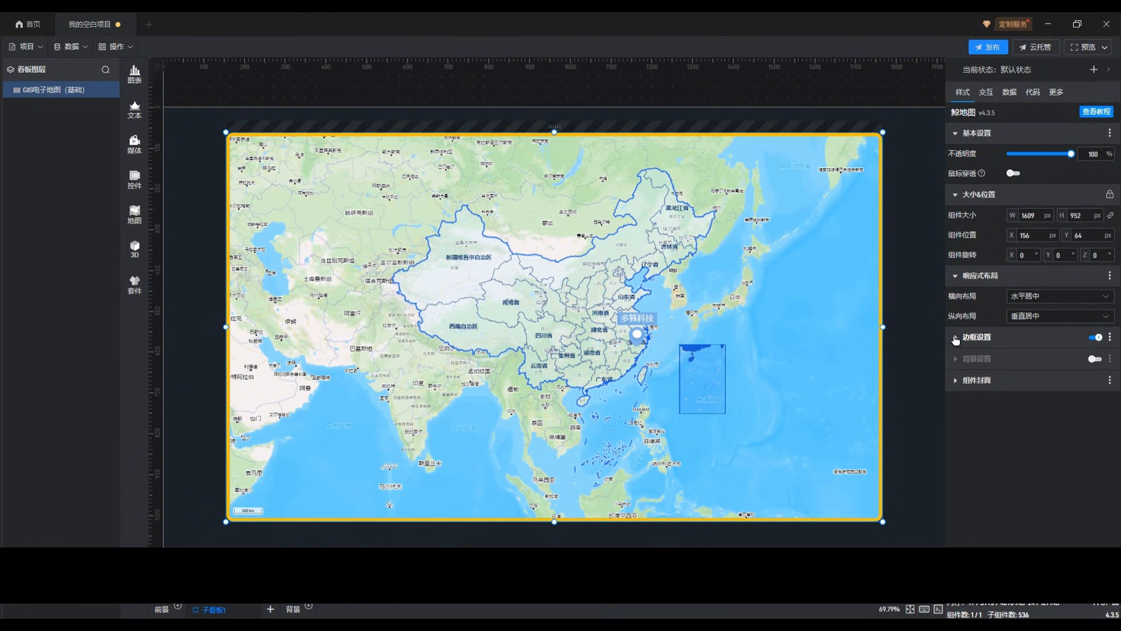
pyautogui.click(1094, 337)
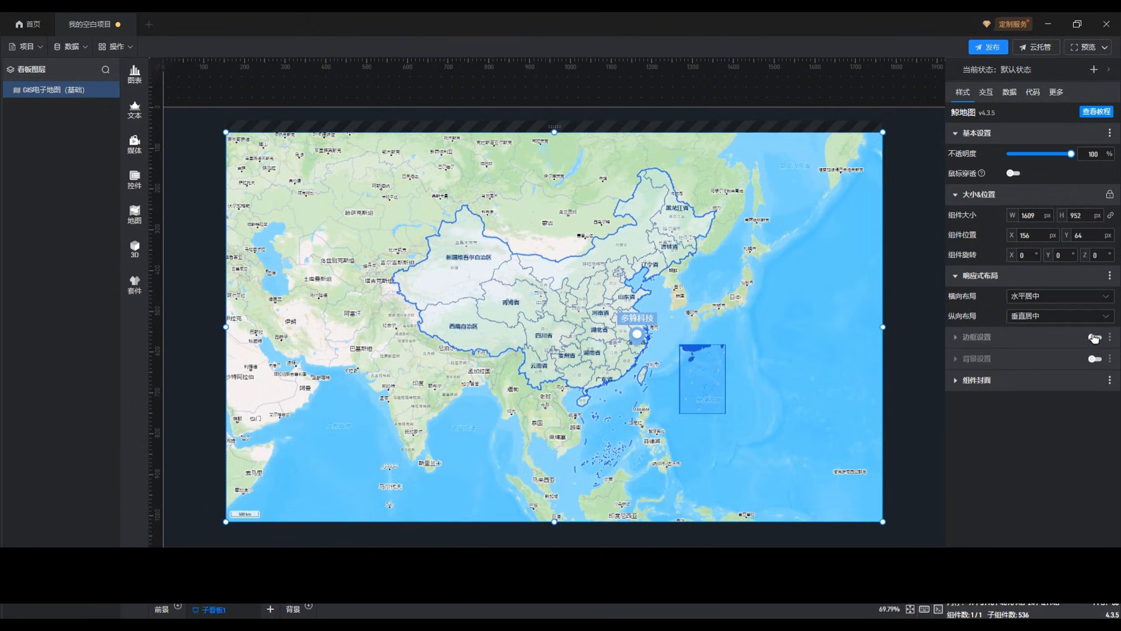
pyautogui.moveTo(226, 133); pyautogui.dragTo(164, 106)
pyautogui.moveTo(882, 522); pyautogui.dragTo(949, 544)
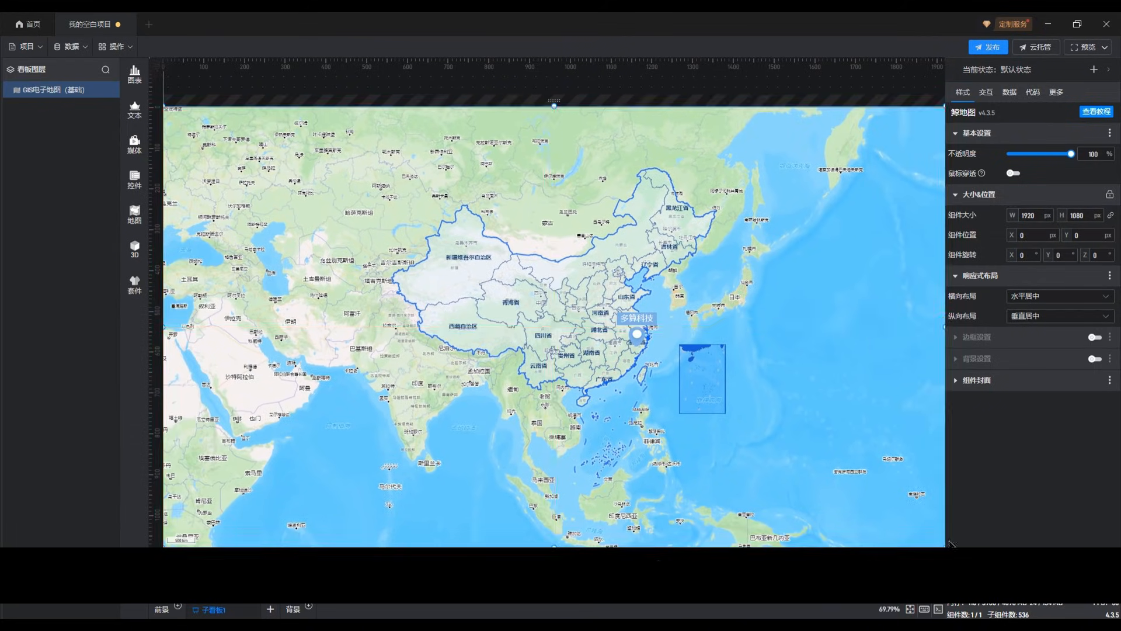
# - Enable the background settings (背景设置), and view the background color picker and the image/video file chooser without choosing anything
pyautogui.click(986, 359)
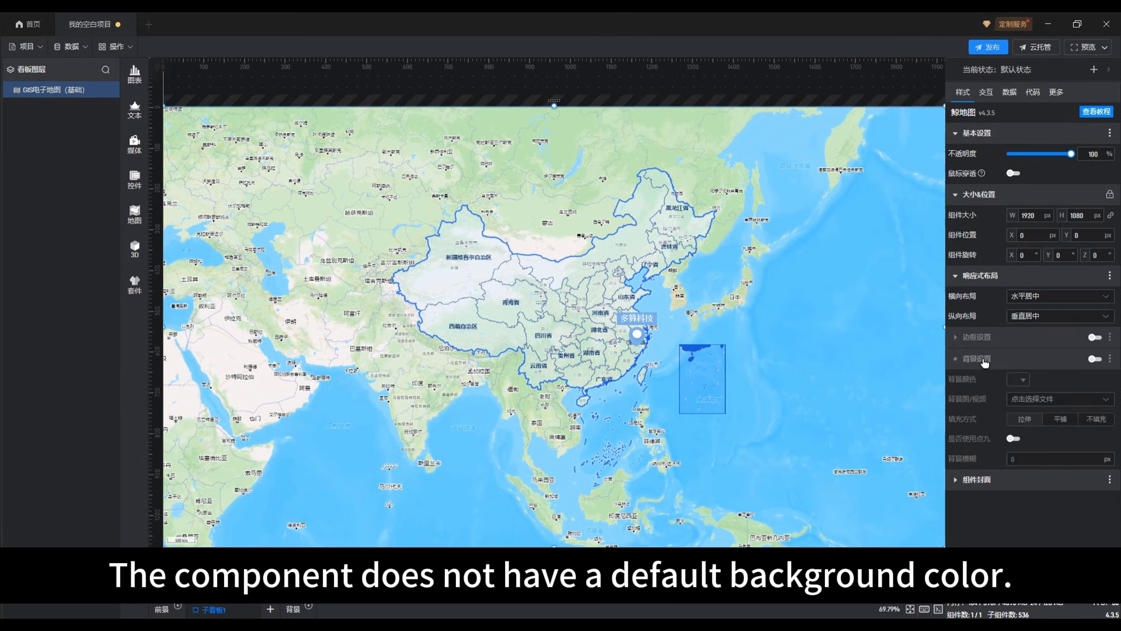
pyautogui.click(1093, 360)
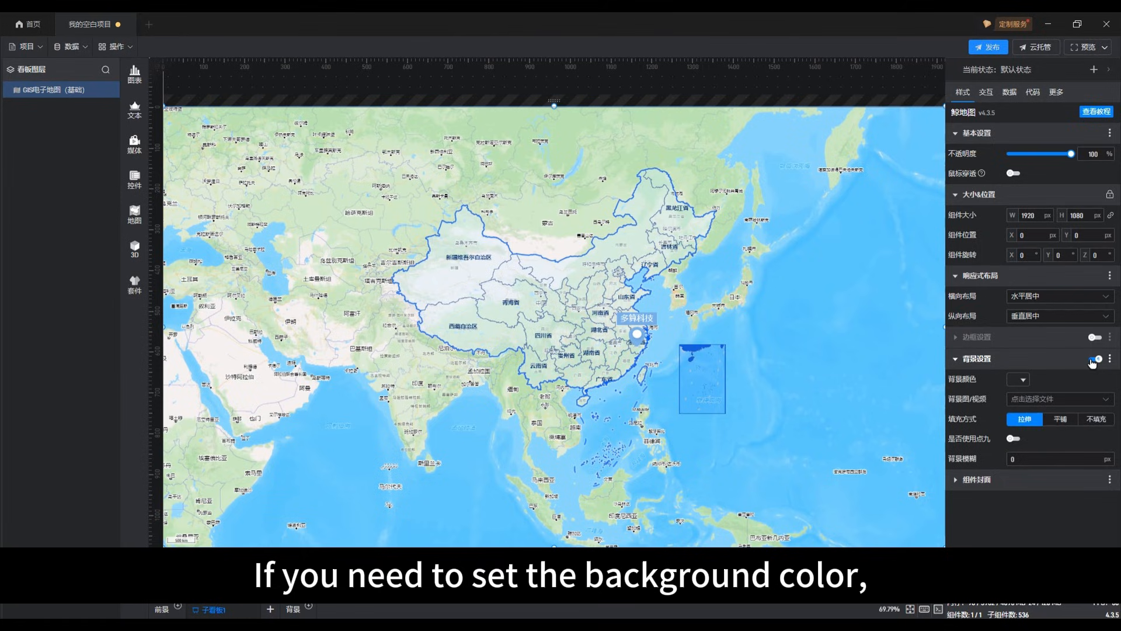
pyautogui.click(1014, 381)
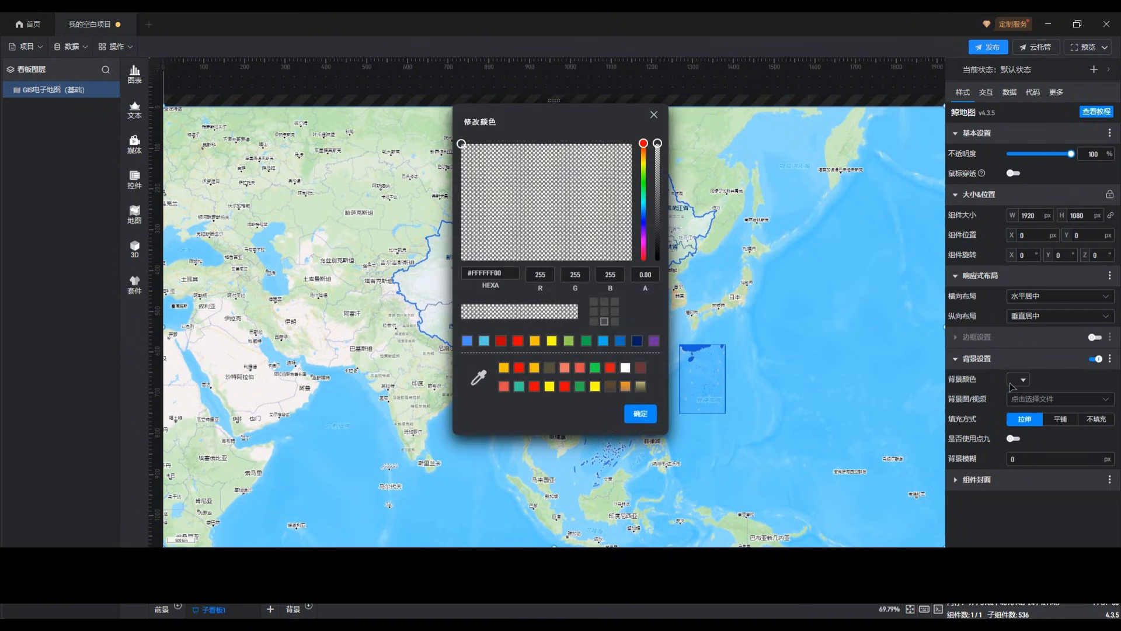
pyautogui.click(653, 115)
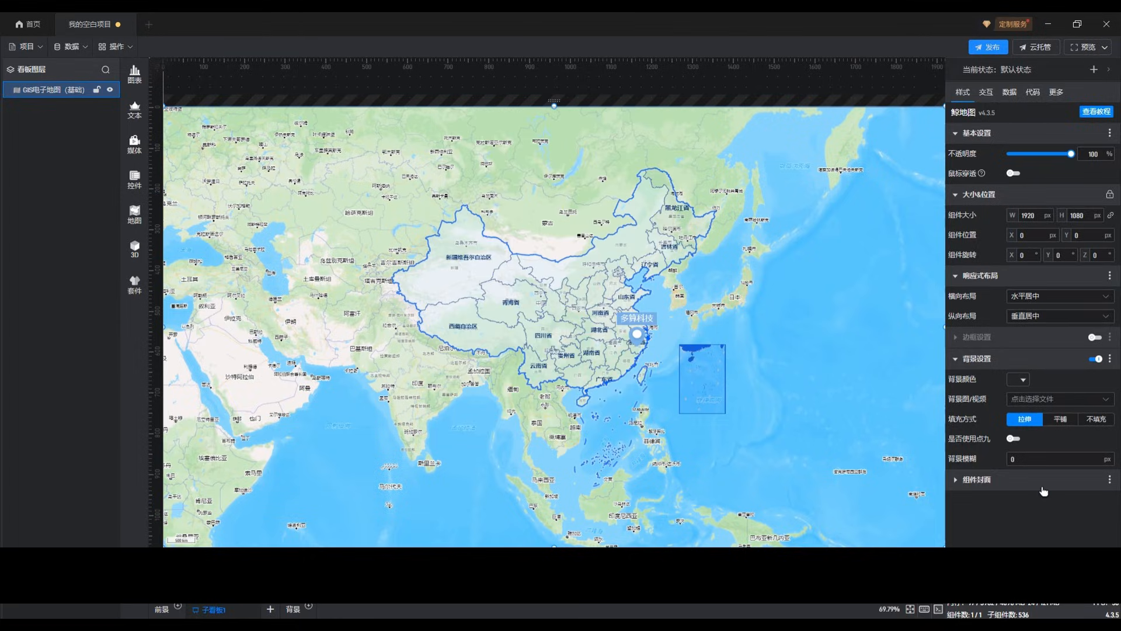
pyautogui.click(1031, 400)
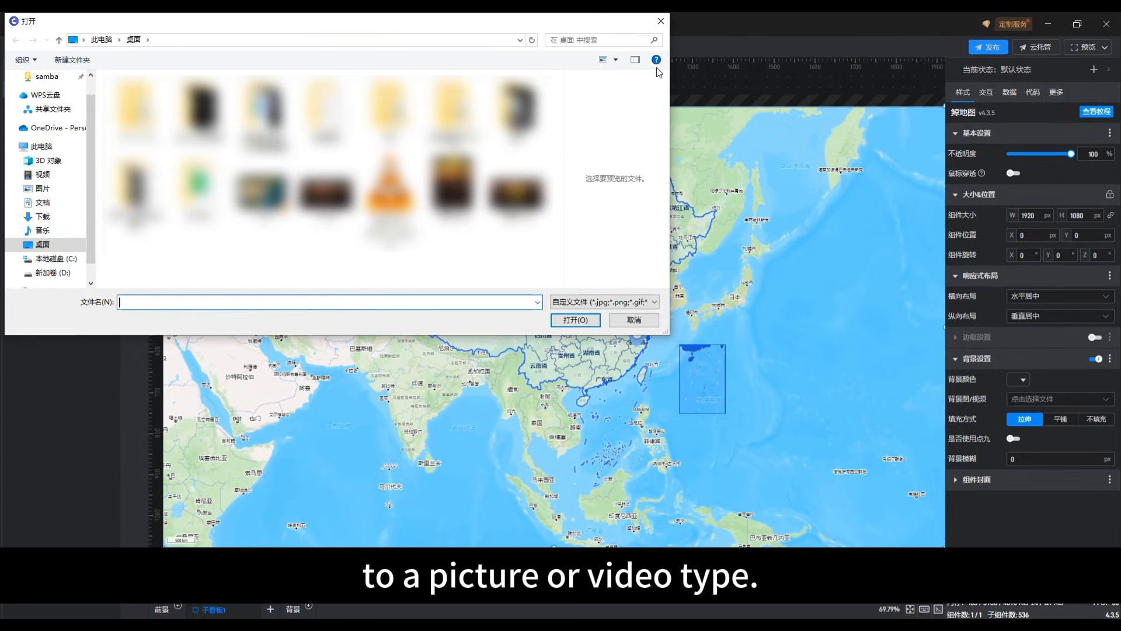
pyautogui.click(661, 21)
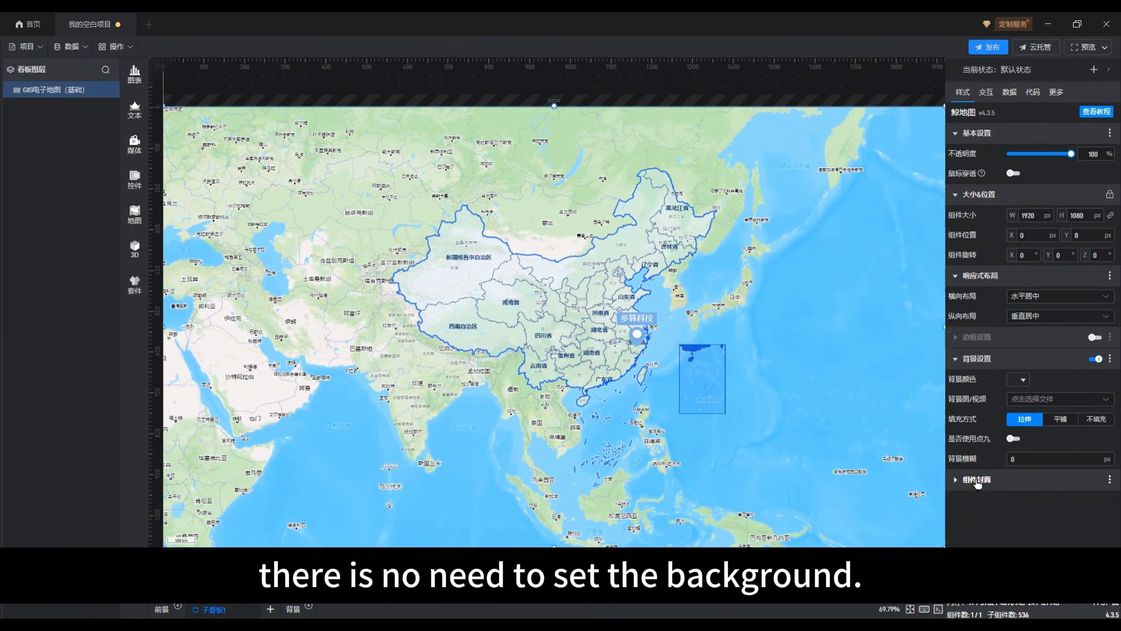
# - Delete the screenshot image used as the component cover (组件封面)
pyautogui.click(977, 479)
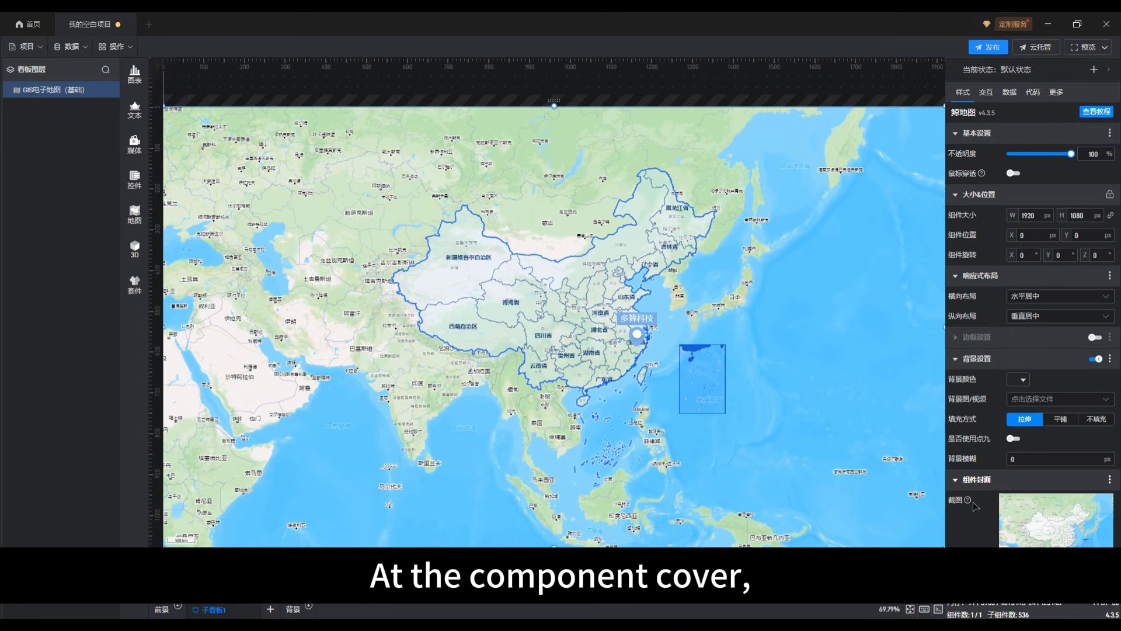
pyautogui.moveTo(1039, 536)
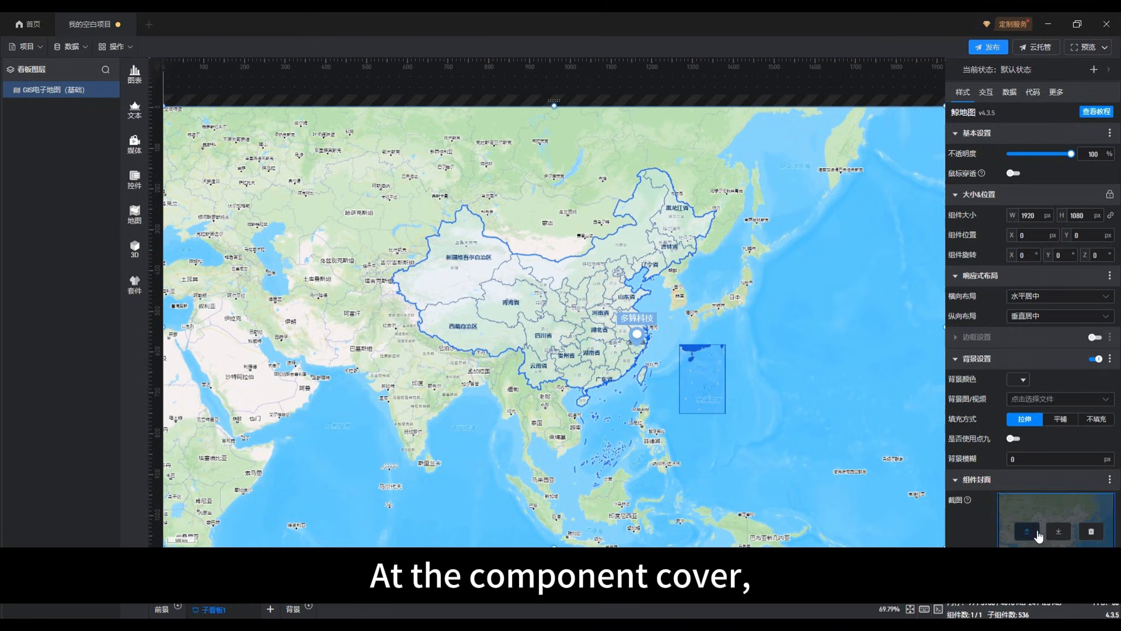
pyautogui.click(1090, 531)
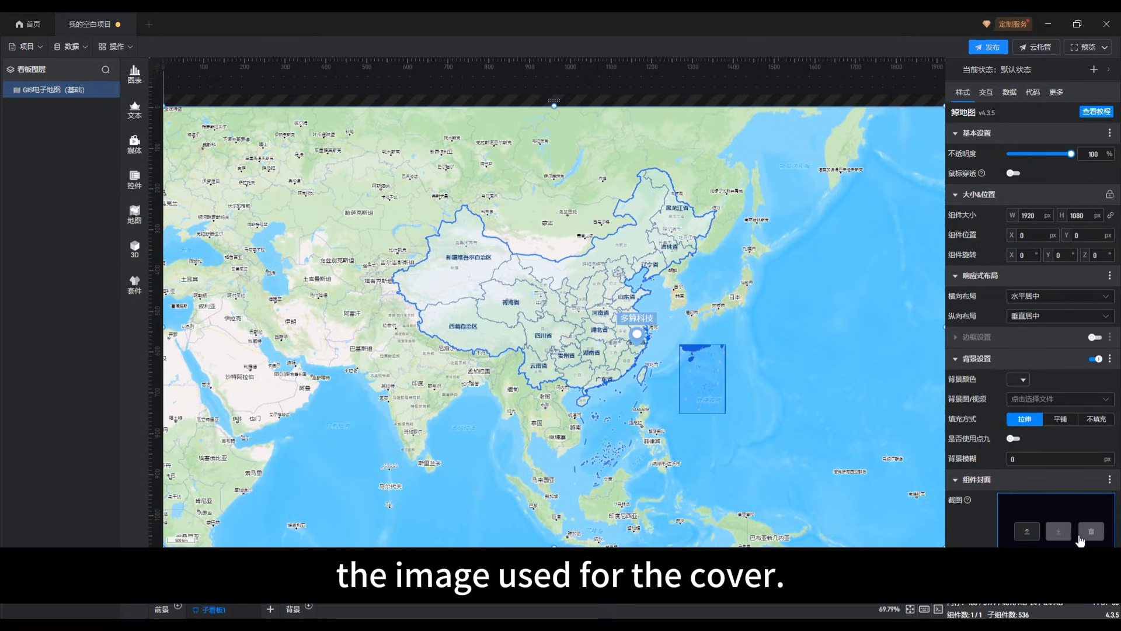
# - Upload a local image from the desktop as the map component's cover (组件封面)
pyautogui.click(1026, 531)
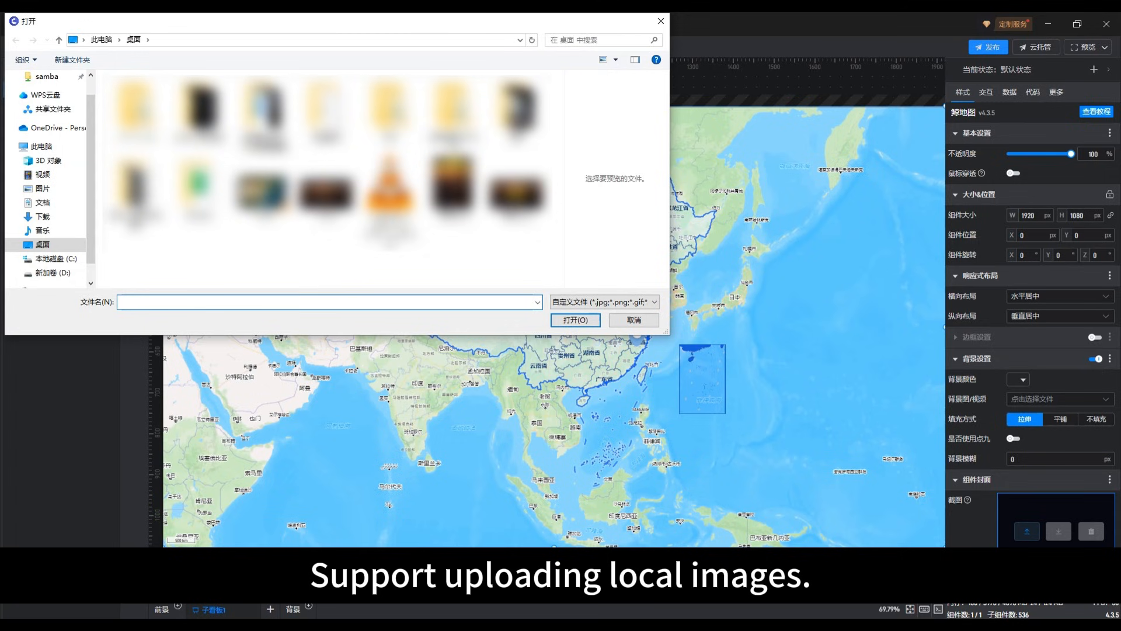
pyautogui.click(327, 194)
pyautogui.click(585, 320)
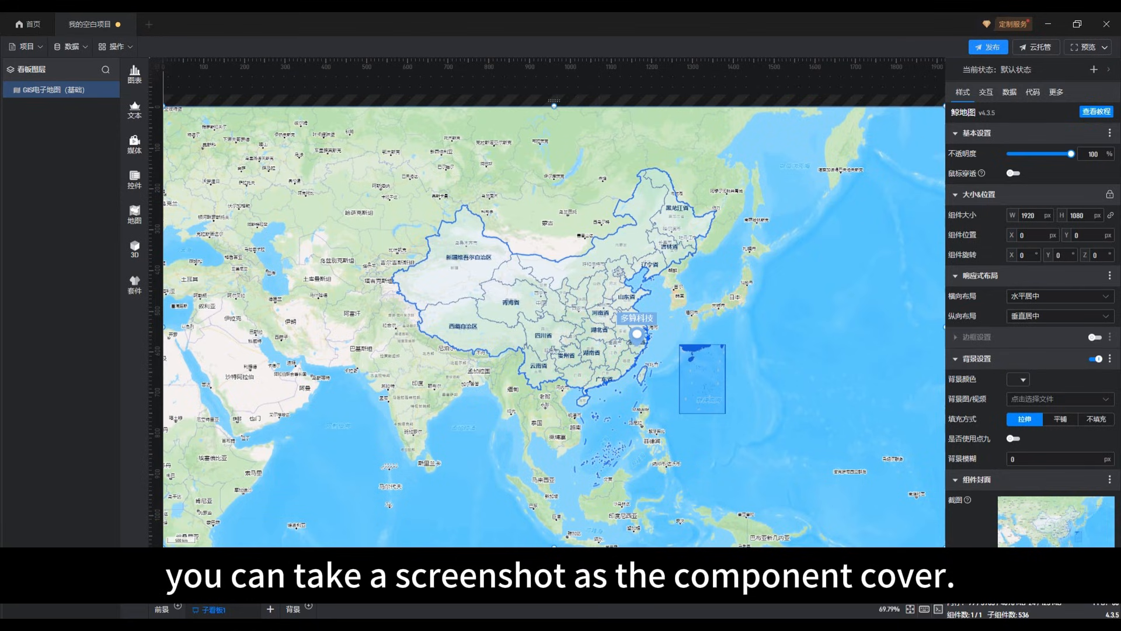
pyautogui.moveTo(1056, 524)
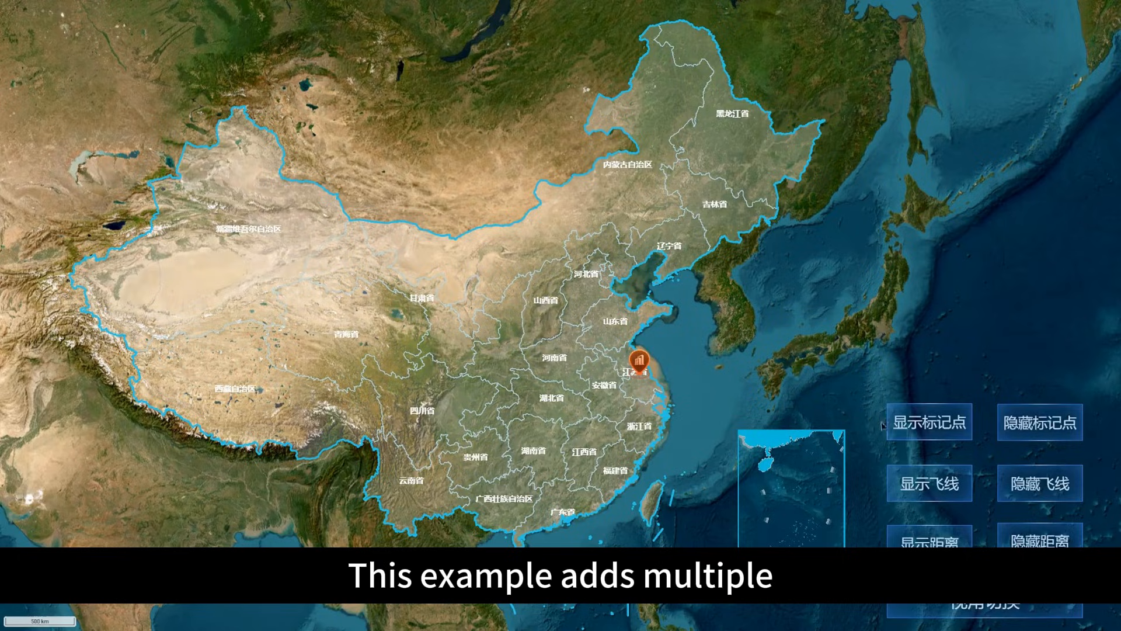
# - On the example satellite map, show the marker points (显示标记点) and flylines (显示飞线), and hide the flylines again (隐藏飞线)
pyautogui.click(928, 423)
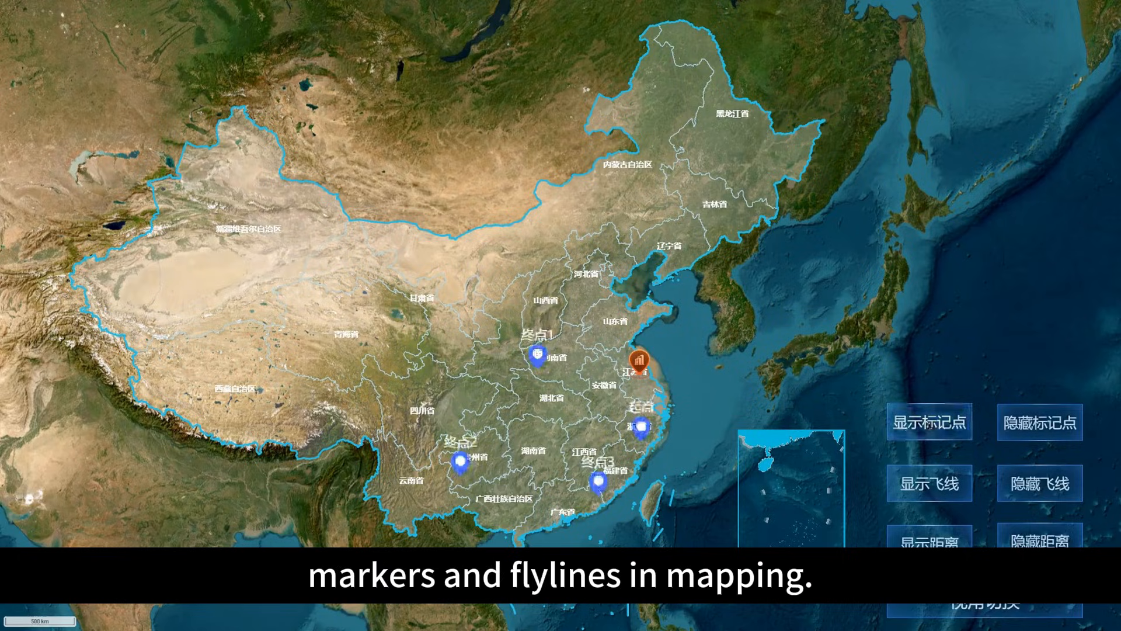
pyautogui.click(932, 488)
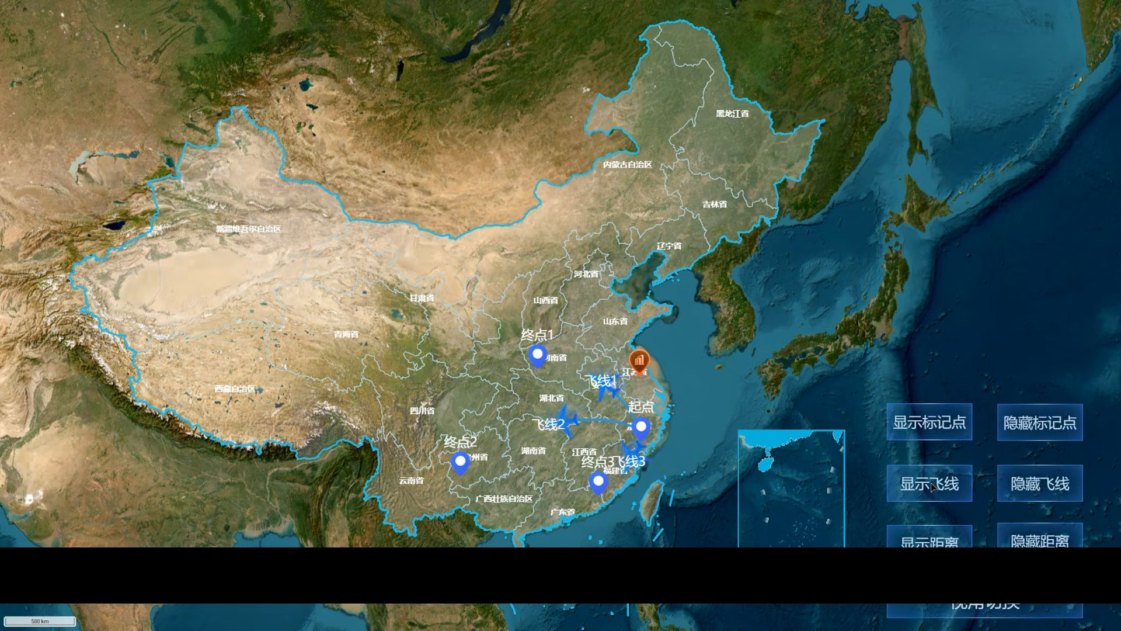
pyautogui.click(1049, 486)
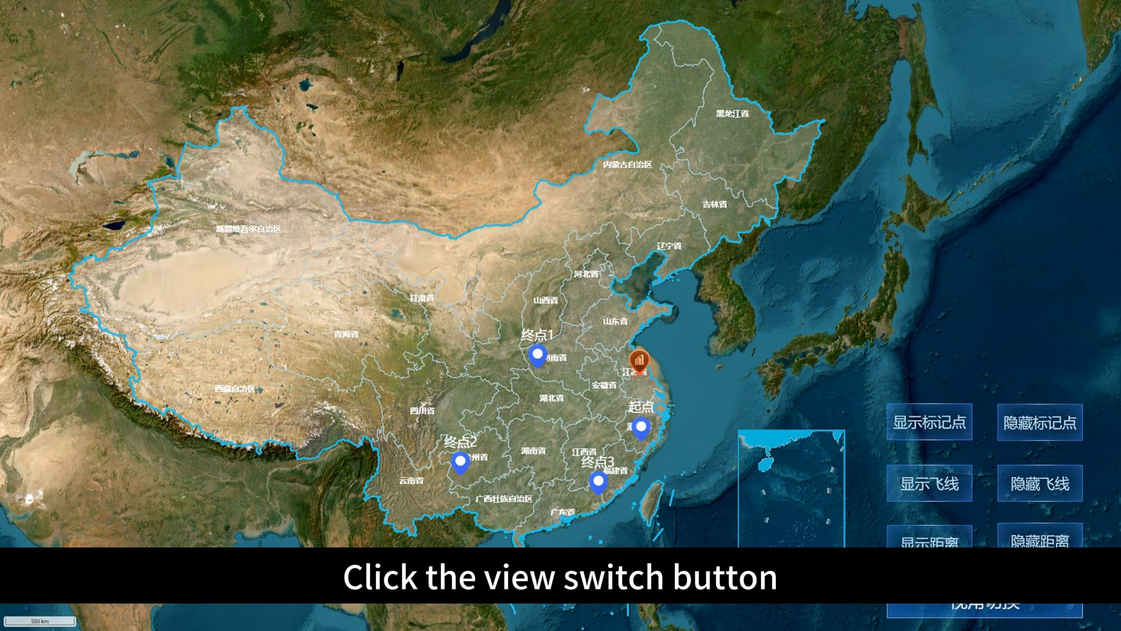
# - Switch the map to its preset view (视角切换), and show and hide the distance lines between the marker points
pyautogui.click(984, 610)
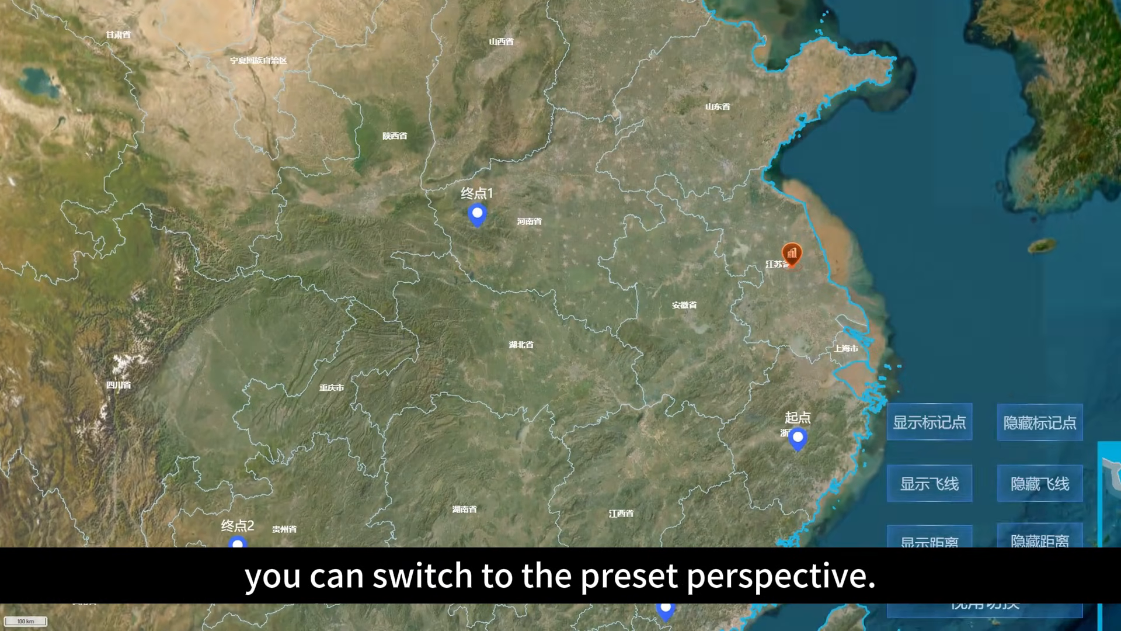
pyautogui.click(941, 541)
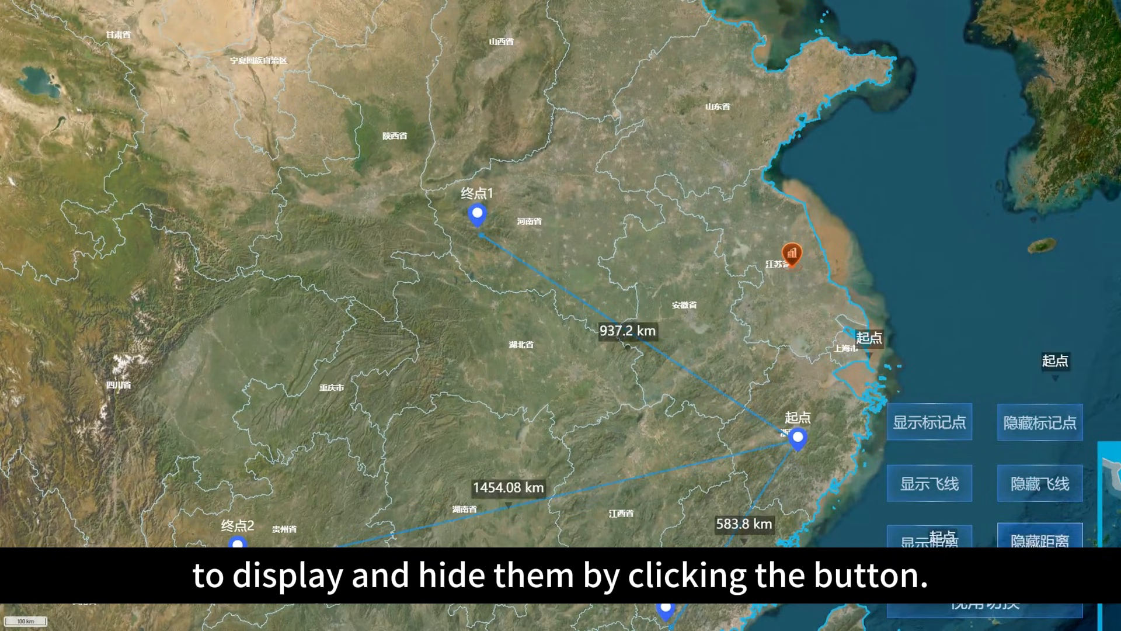
pyautogui.click(1039, 540)
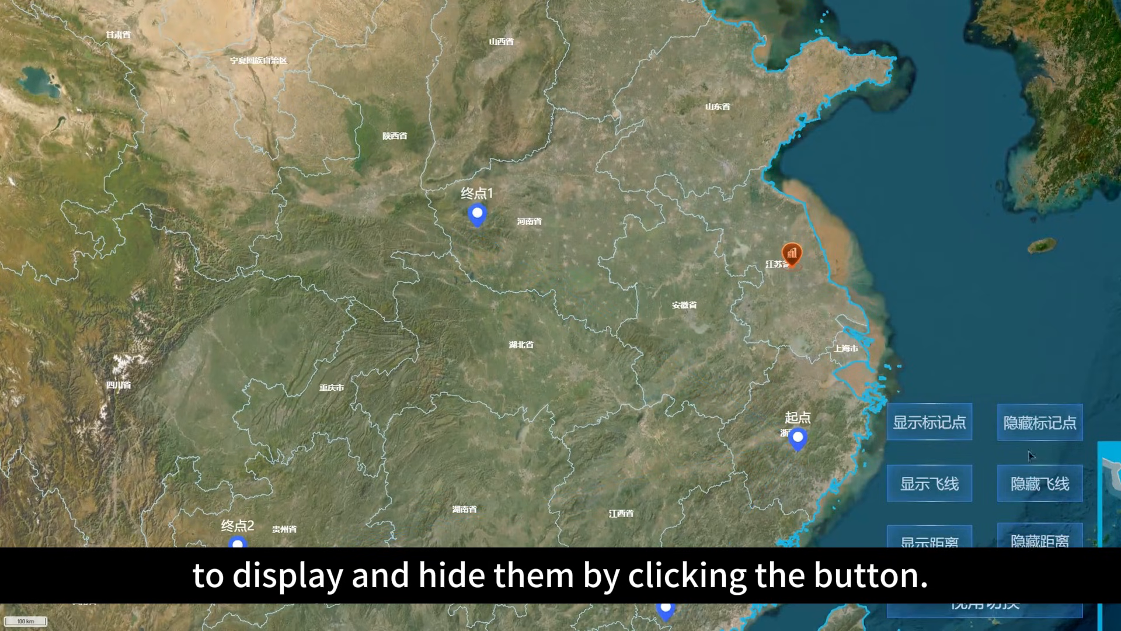
# - Hide the blue marker points (隐藏标记点), and open and close the data pop-up bound to the orange Jiangsu (江苏省) marker
pyautogui.click(1030, 425)
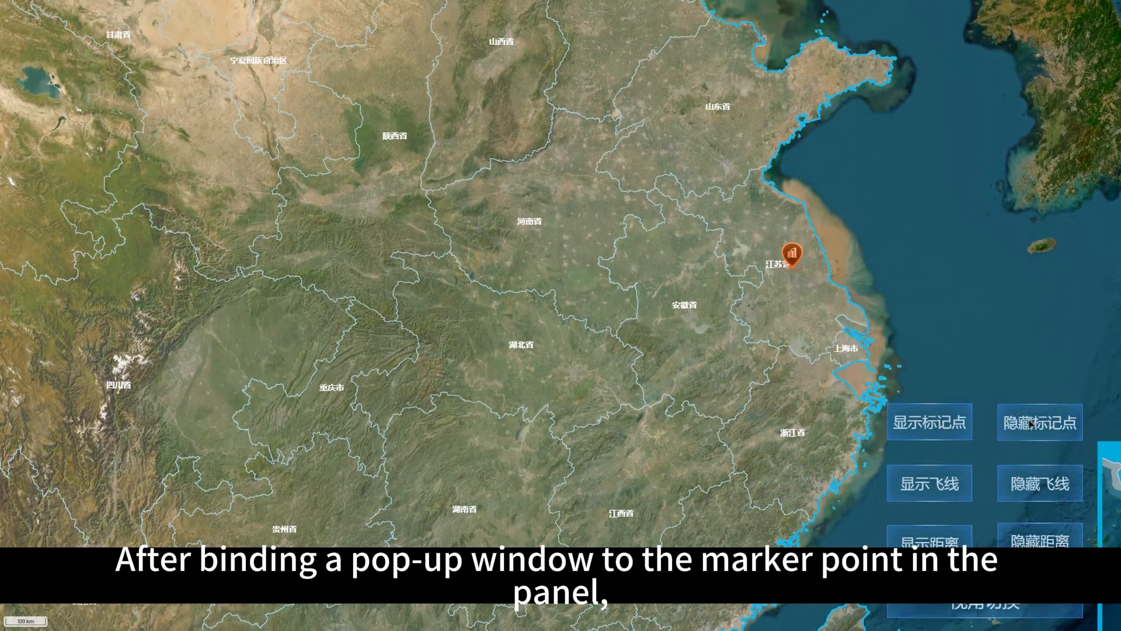
pyautogui.click(791, 255)
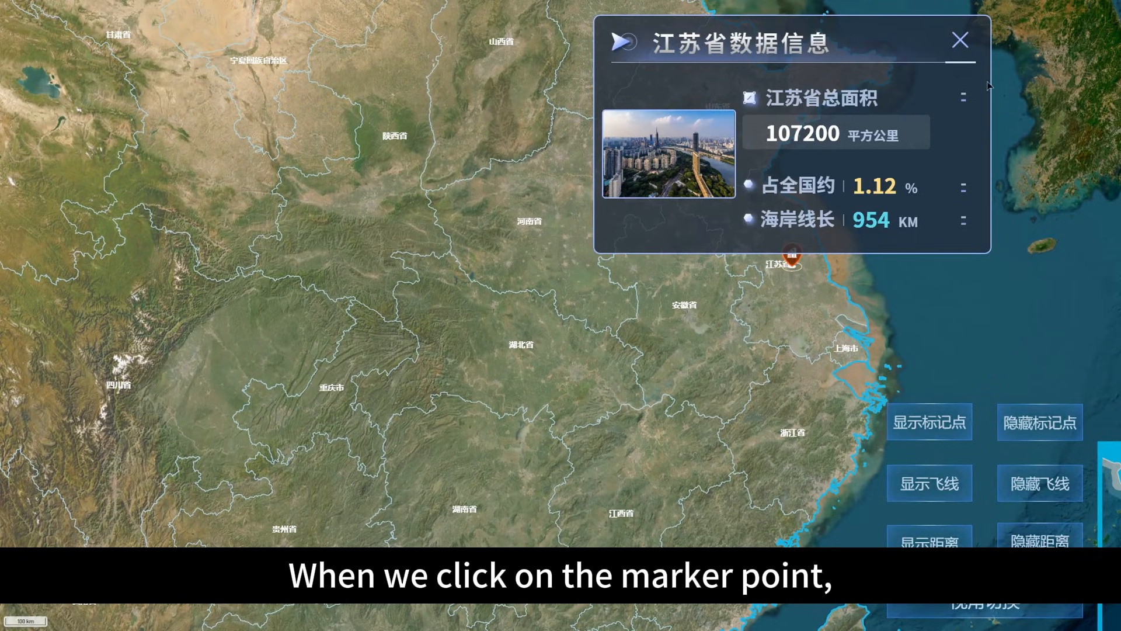
pyautogui.click(959, 41)
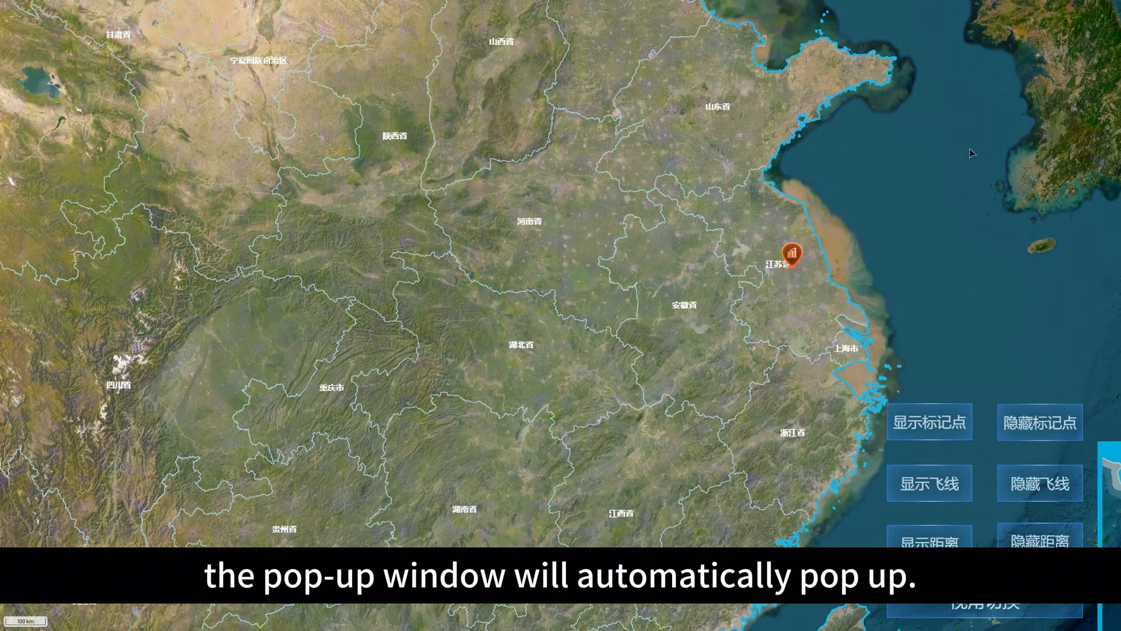
# - Show the marker points, focus the map on 起点 and on 终点1 through their markers, returning to the preset view after each
pyautogui.click(932, 414)
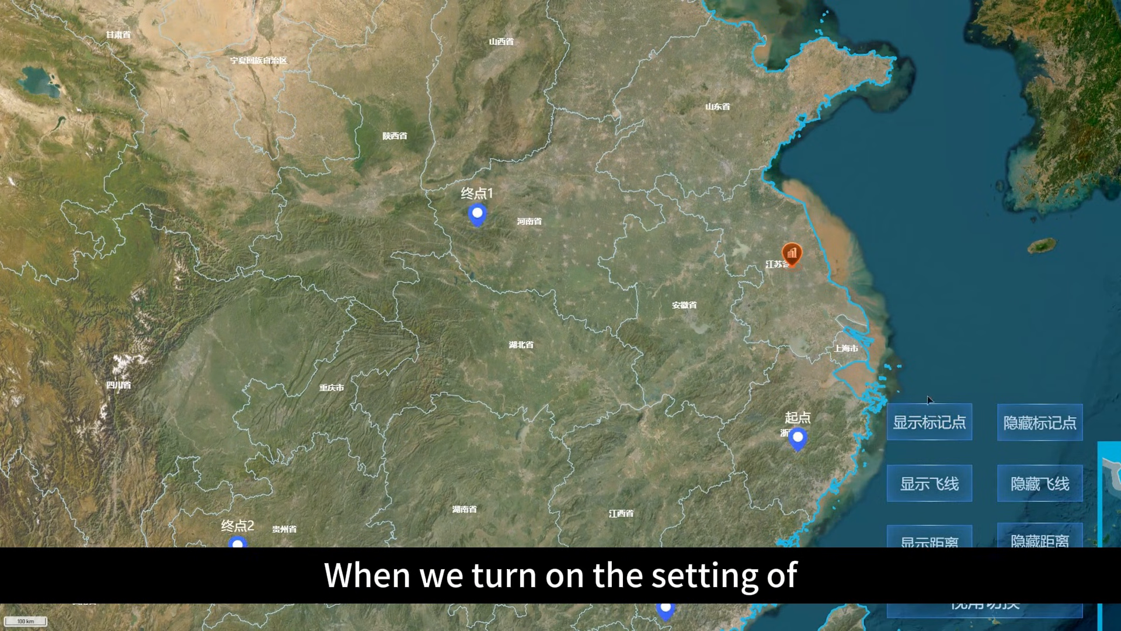
pyautogui.click(801, 438)
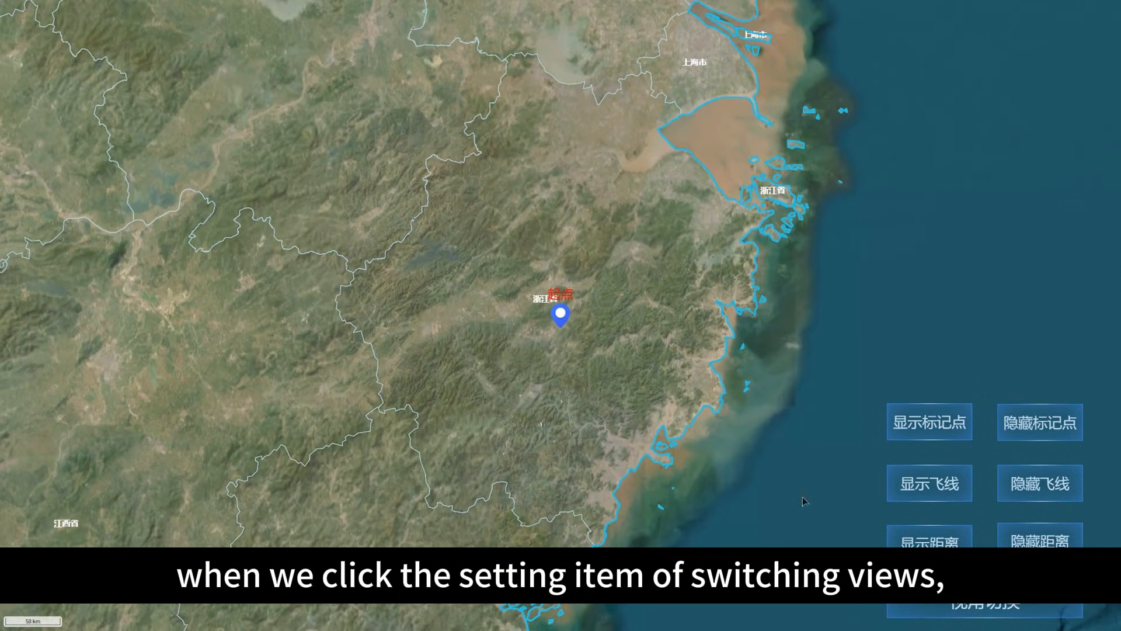
pyautogui.click(941, 607)
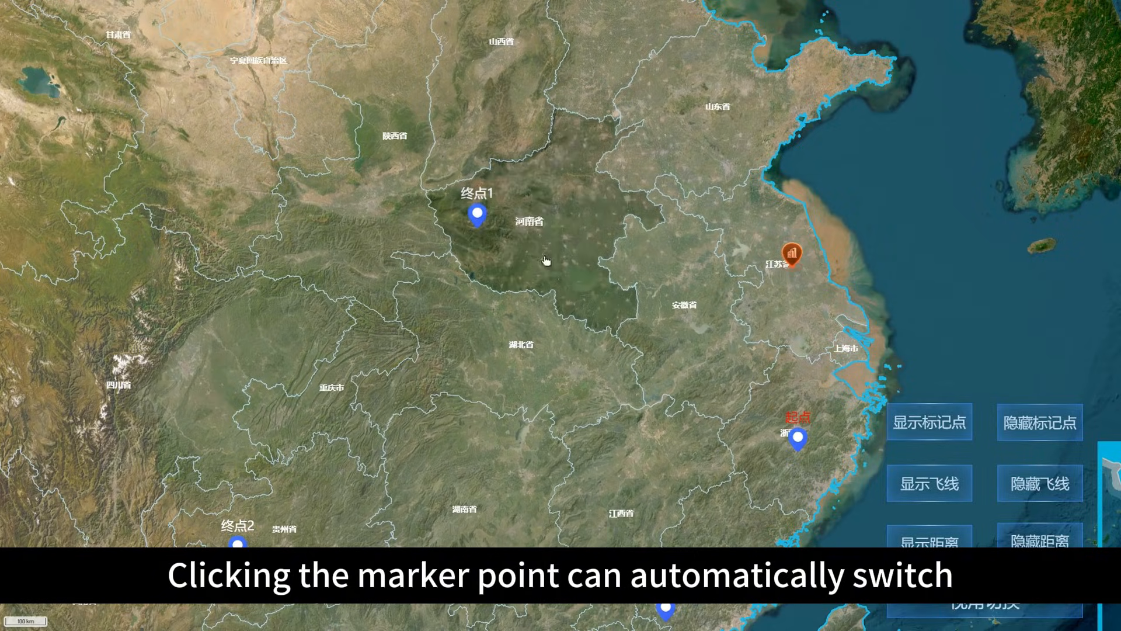
pyautogui.click(477, 219)
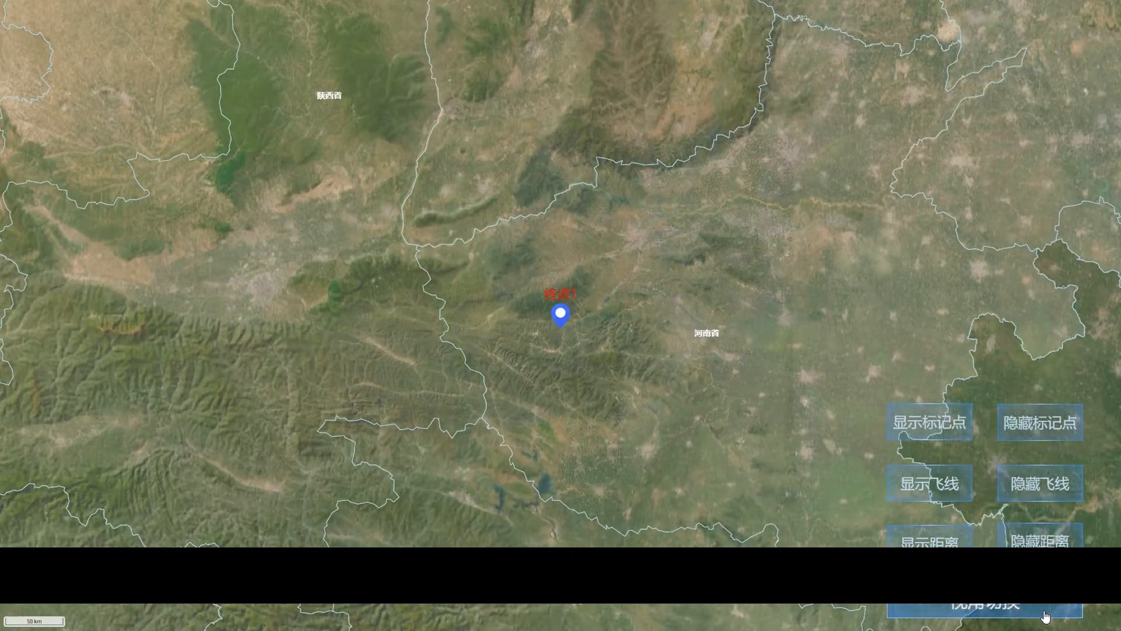
pyautogui.click(1045, 616)
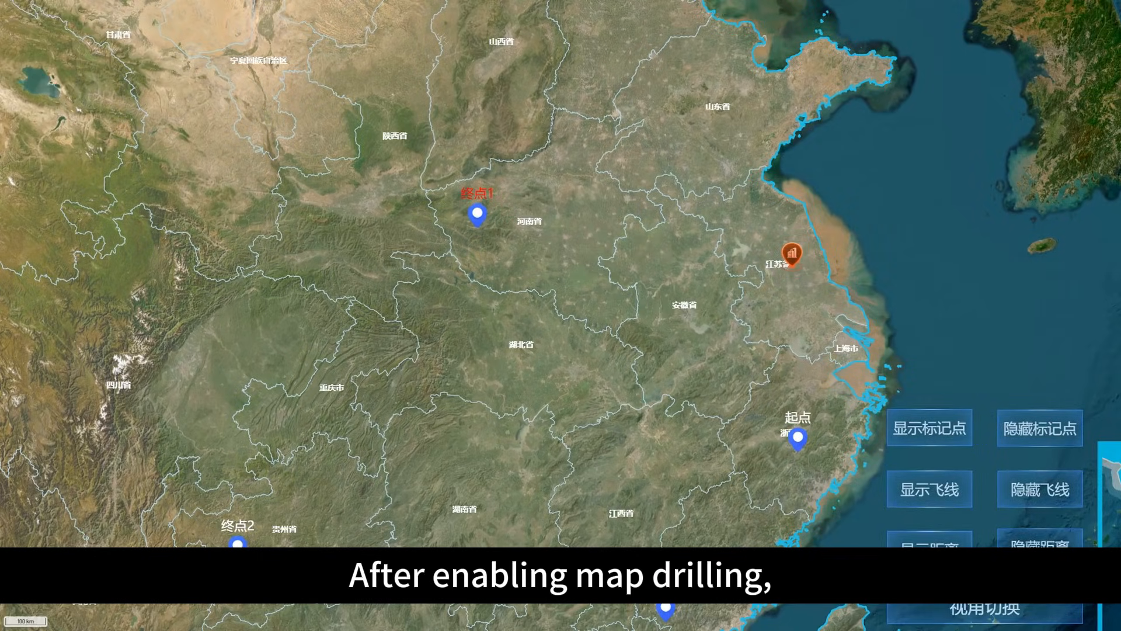
# - Drill down the map into Zhejiang (浙江省) and Hangzhou (杭州市), and return level by level (返回上一级) to the national map
pyautogui.doubleClick(781, 473)
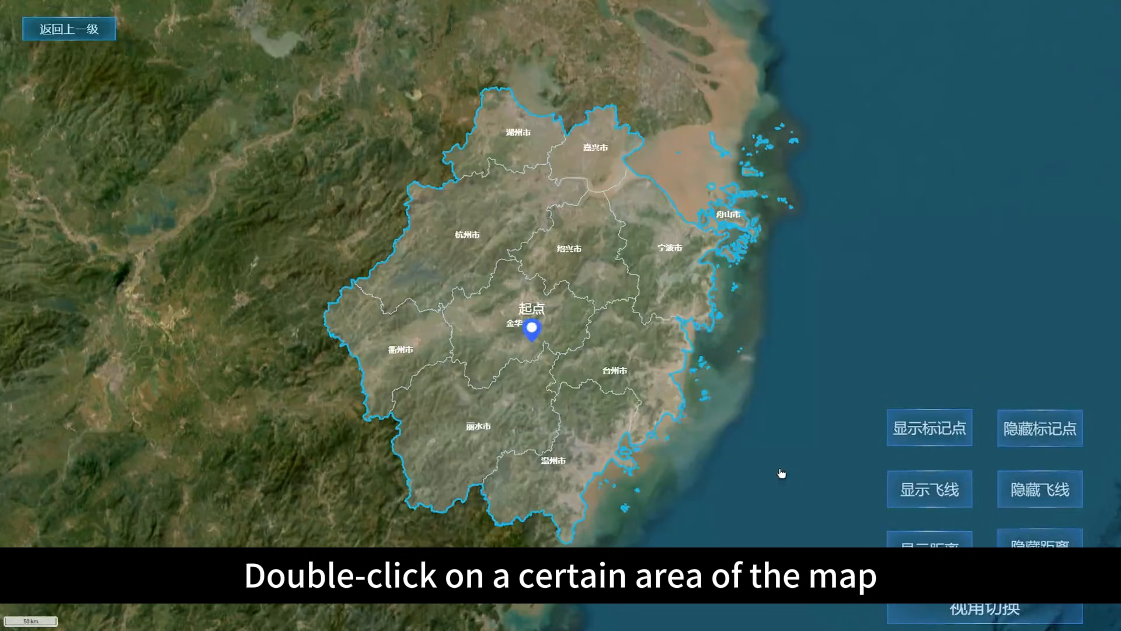
pyautogui.doubleClick(476, 252)
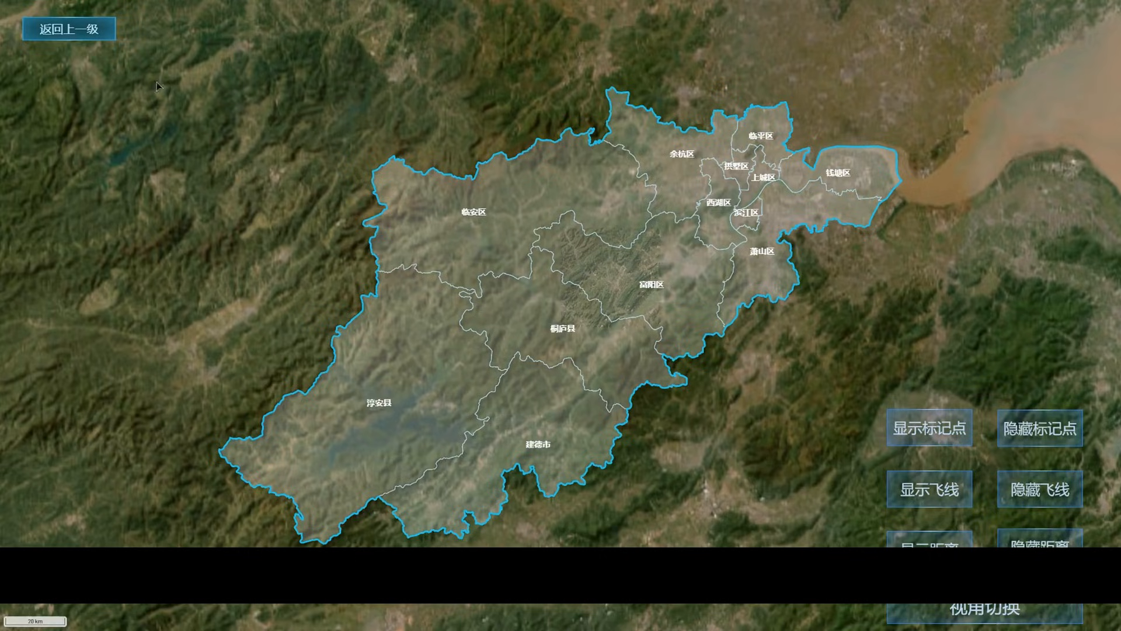
pyautogui.click(82, 37)
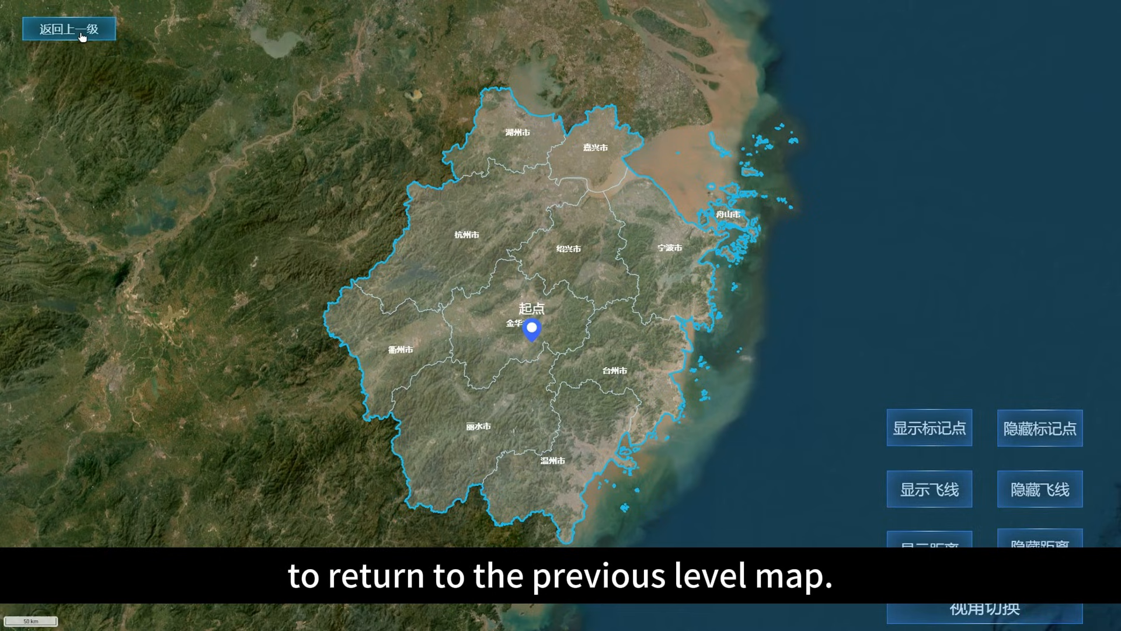
pyautogui.click(82, 36)
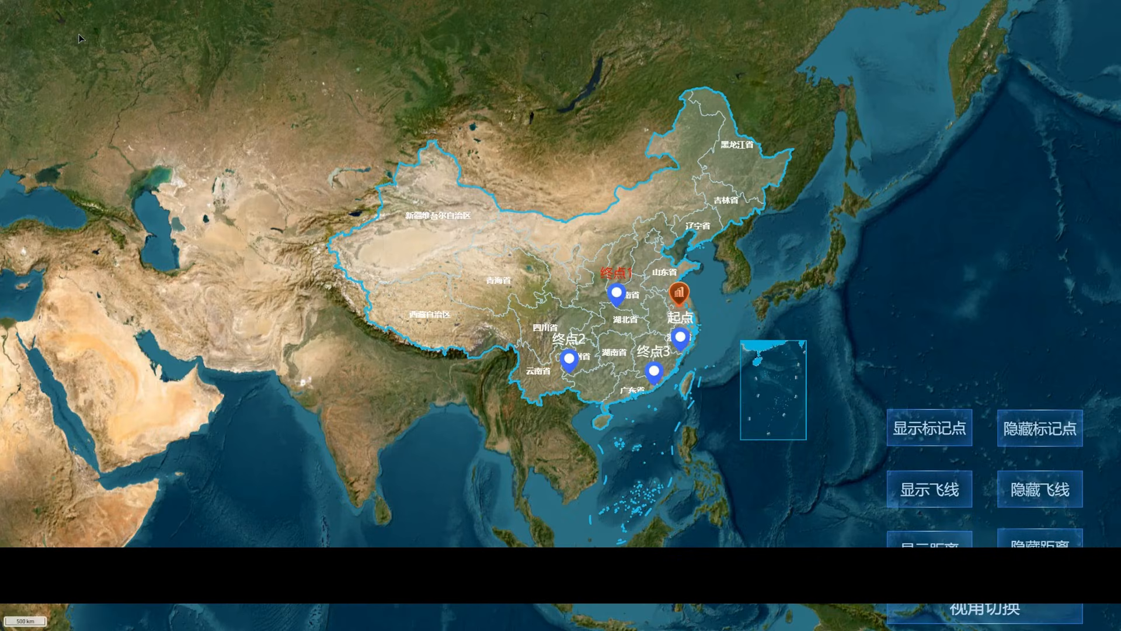